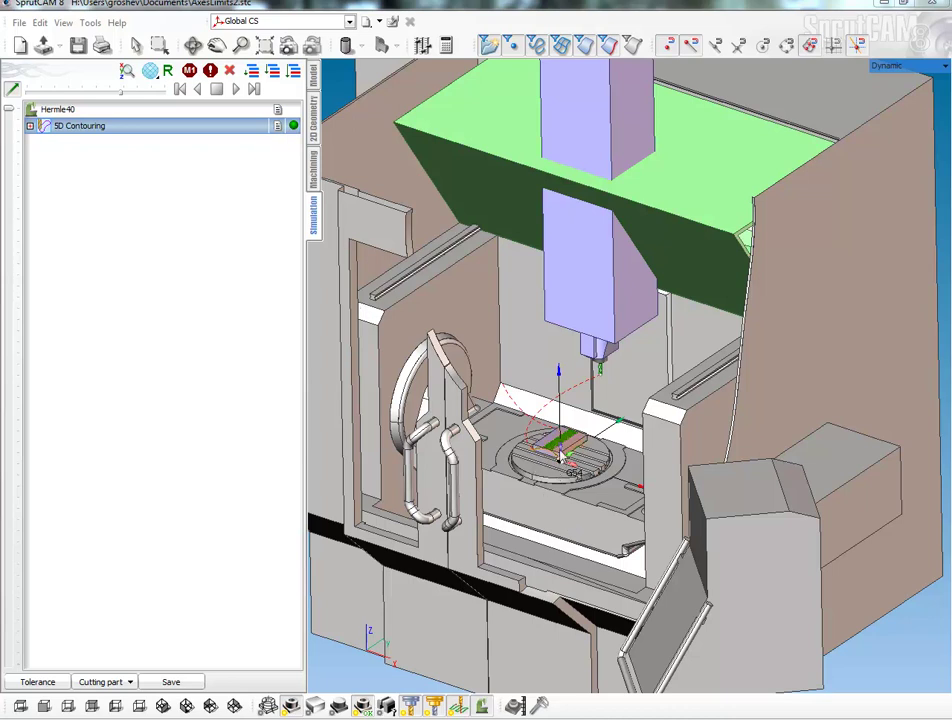
- Step the cutting simulation back slightly and orbit to view the rotary table edge-on
{"action": "scroll", "coordinate": [538, 470], "scroll_direction": "up", "scroll_amount": 1}
{"action": "scroll", "coordinate": [518, 471], "scroll_direction": "up", "scroll_amount": 2}
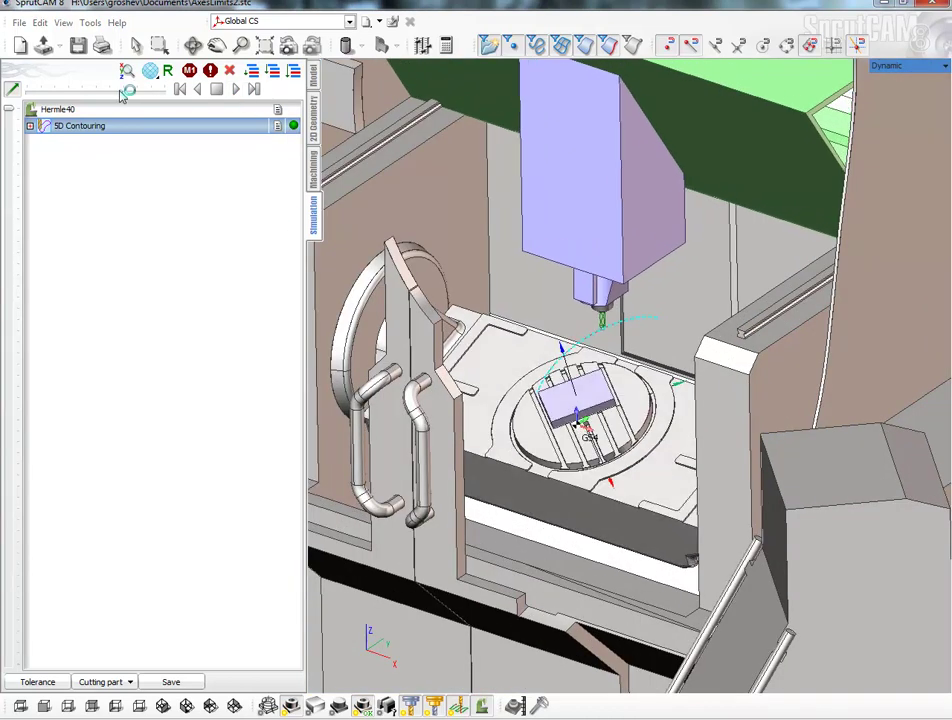
{"action": "left_click_drag", "start_coordinate": [125, 95], "coordinate": [89, 95]}
{"action": "scroll", "coordinate": [553, 393], "scroll_direction": "up", "scroll_amount": 5}
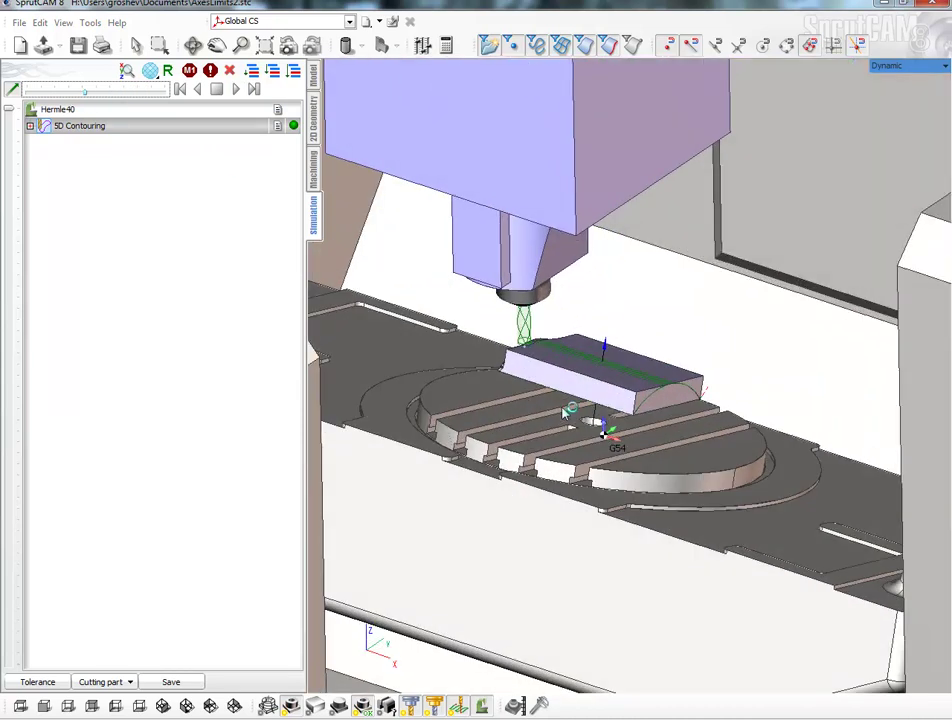
{"action": "right_click_drag", "start_coordinate": [553, 393], "coordinate": [697, 368]}
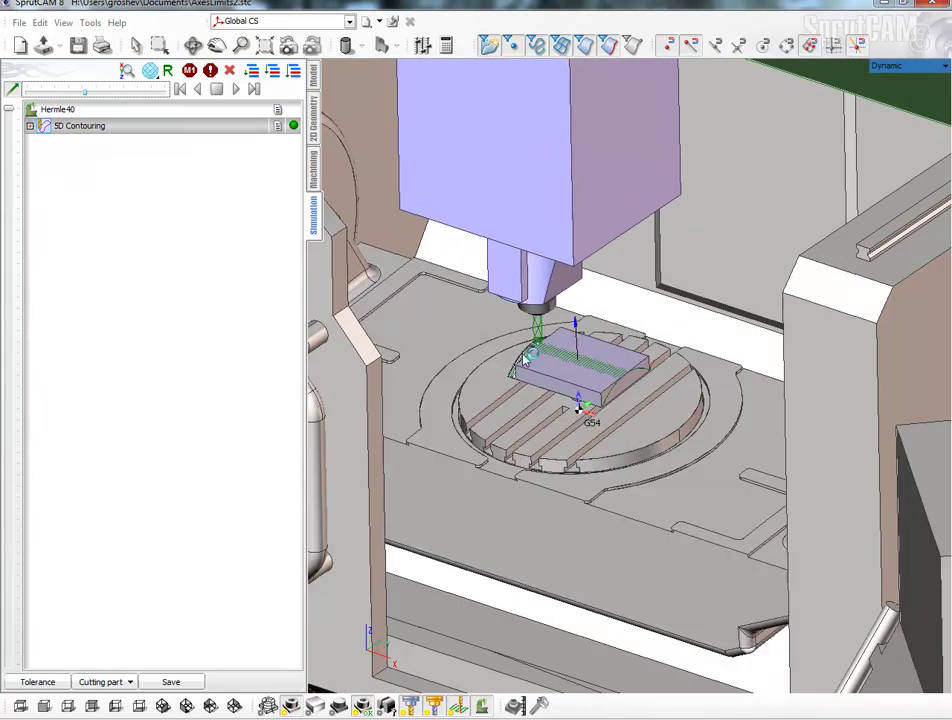
{"action": "right_click_drag", "start_coordinate": [697, 368], "coordinate": [670, 366]}
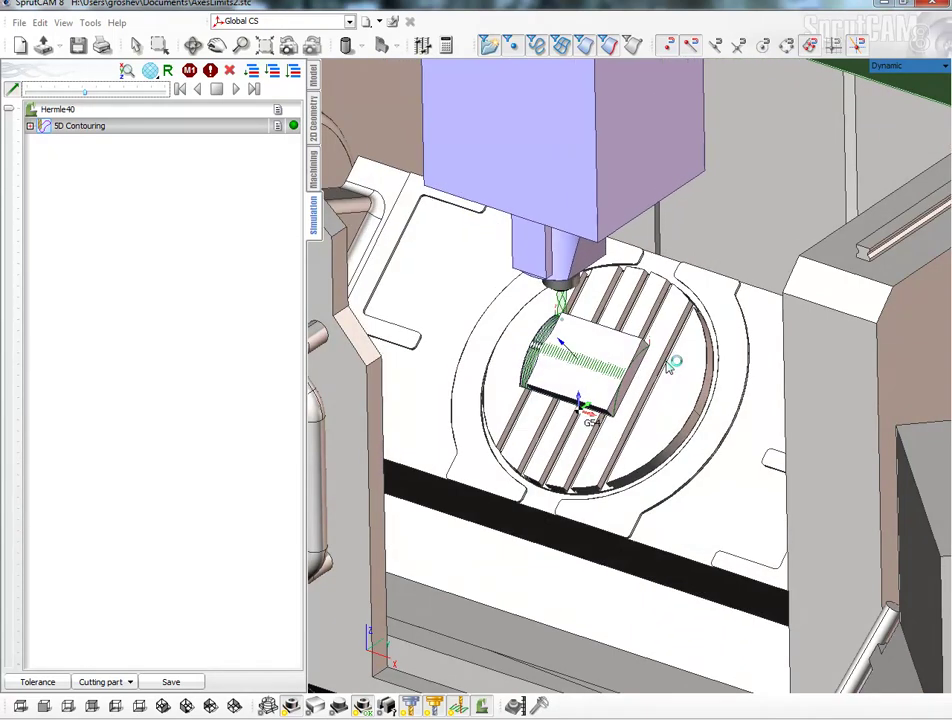
{"action": "right_click_drag", "start_coordinate": [672, 366], "coordinate": [544, 384]}
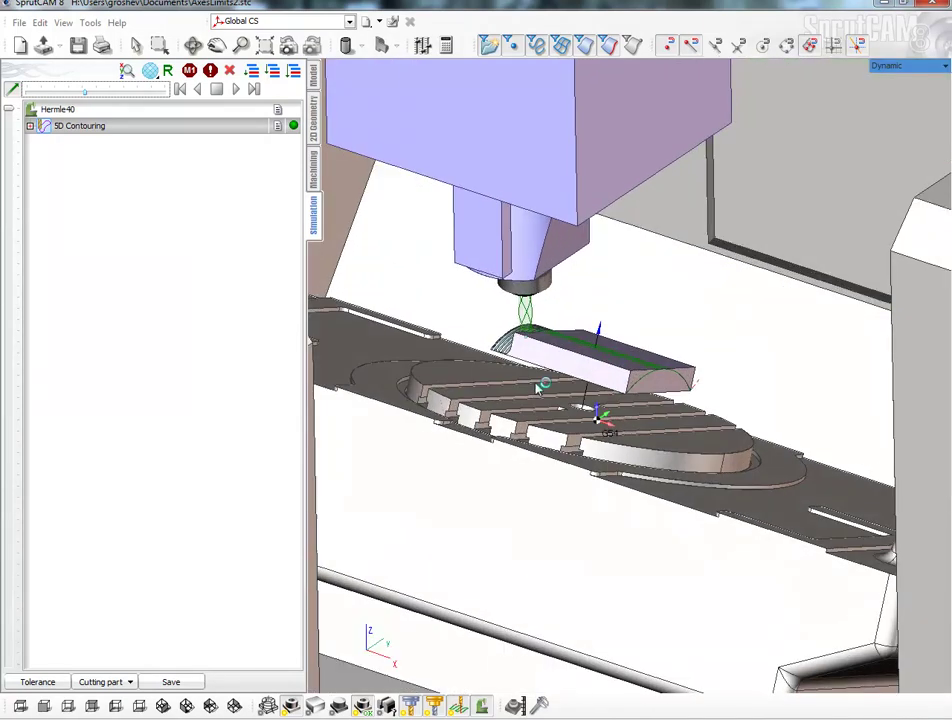
{"action": "scroll", "coordinate": [537, 467], "scroll_direction": "down", "scroll_amount": 3}
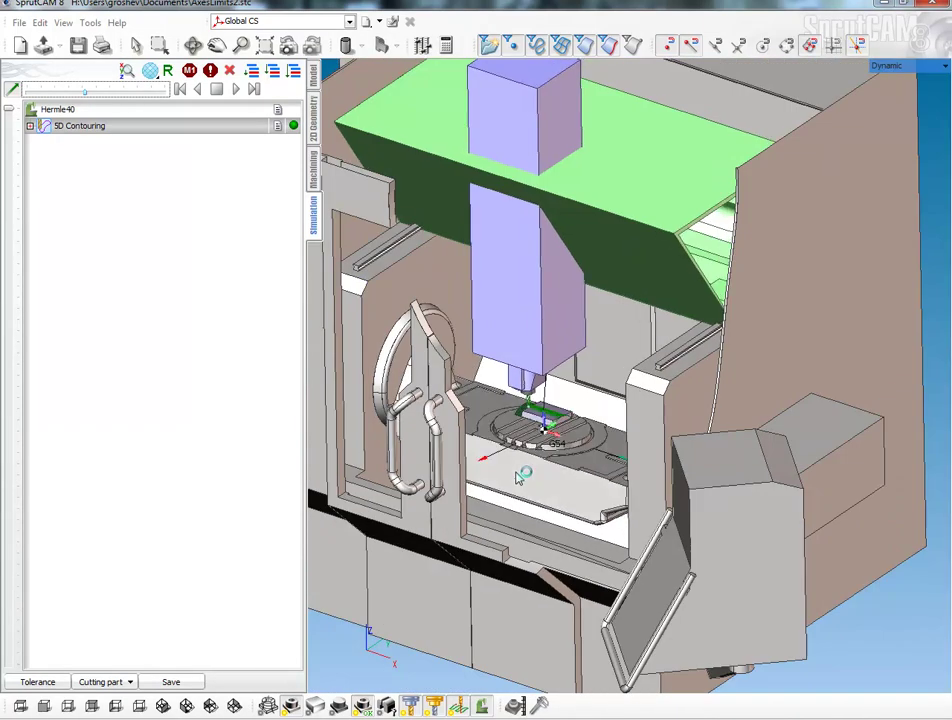
- Hide the machine enclosure, leaving only table, spindle head and part, then orbit around them
{"action": "right_click", "coordinate": [507, 707]}
{"action": "left_click", "coordinate": [545, 594]}
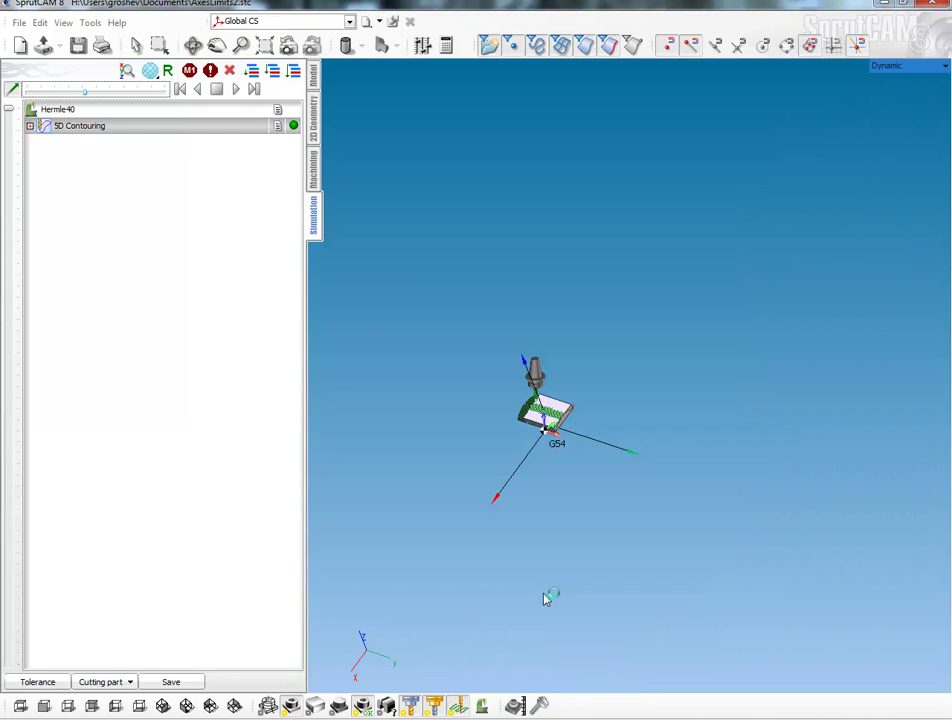
{"action": "left_click", "coordinate": [482, 707]}
{"action": "right_click", "coordinate": [478, 698]}
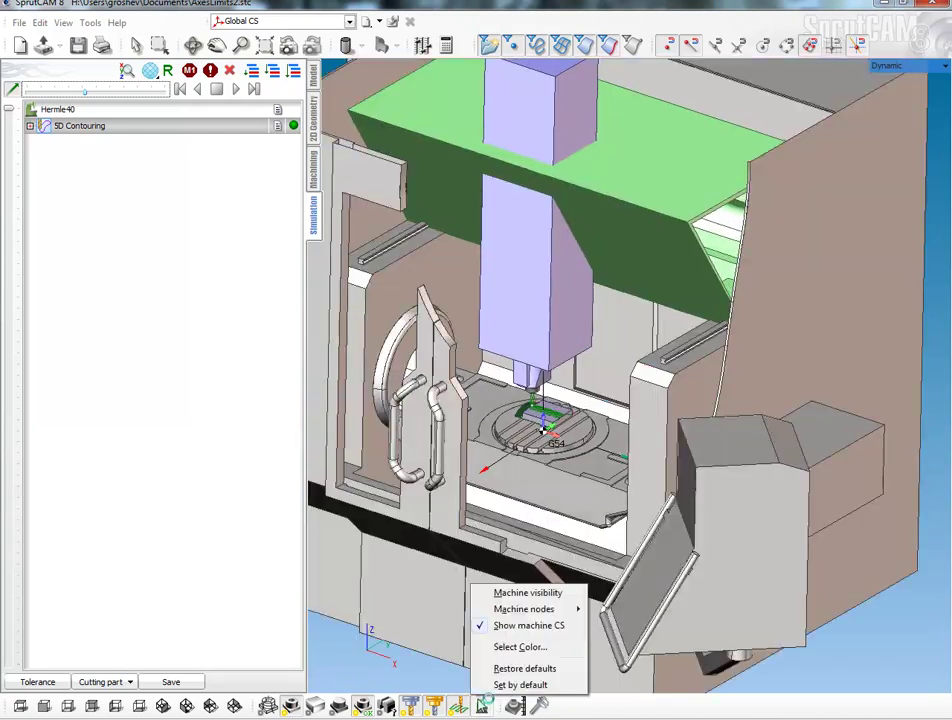
{"action": "mouse_move", "coordinate": [524, 609]}
{"action": "left_click", "coordinate": [629, 612]}
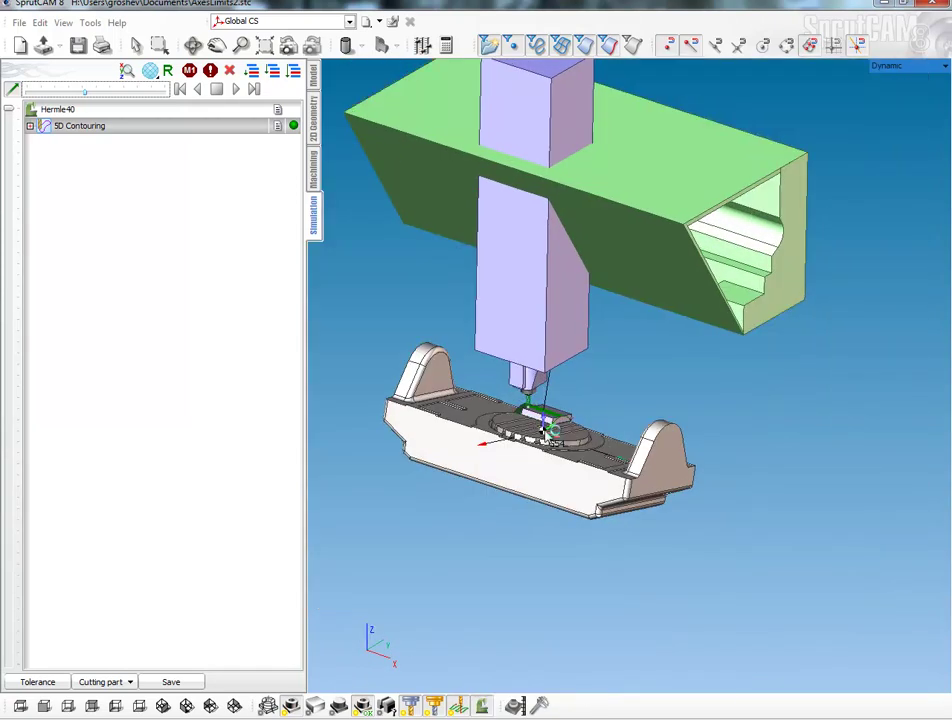
{"action": "scroll", "coordinate": [530, 412], "scroll_direction": "up", "scroll_amount": 3}
{"action": "scroll", "coordinate": [529, 410], "scroll_direction": "up", "scroll_amount": 2}
{"action": "right_click_drag", "start_coordinate": [529, 425], "coordinate": [600, 470]}
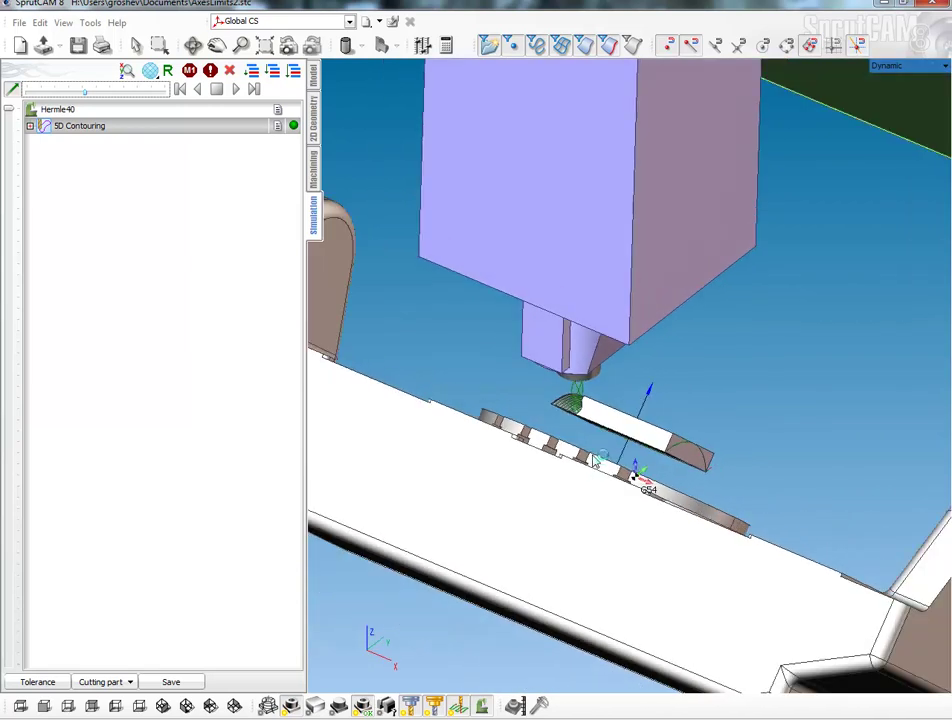
{"action": "scroll", "coordinate": [596, 459], "scroll_direction": "down", "scroll_amount": 3}
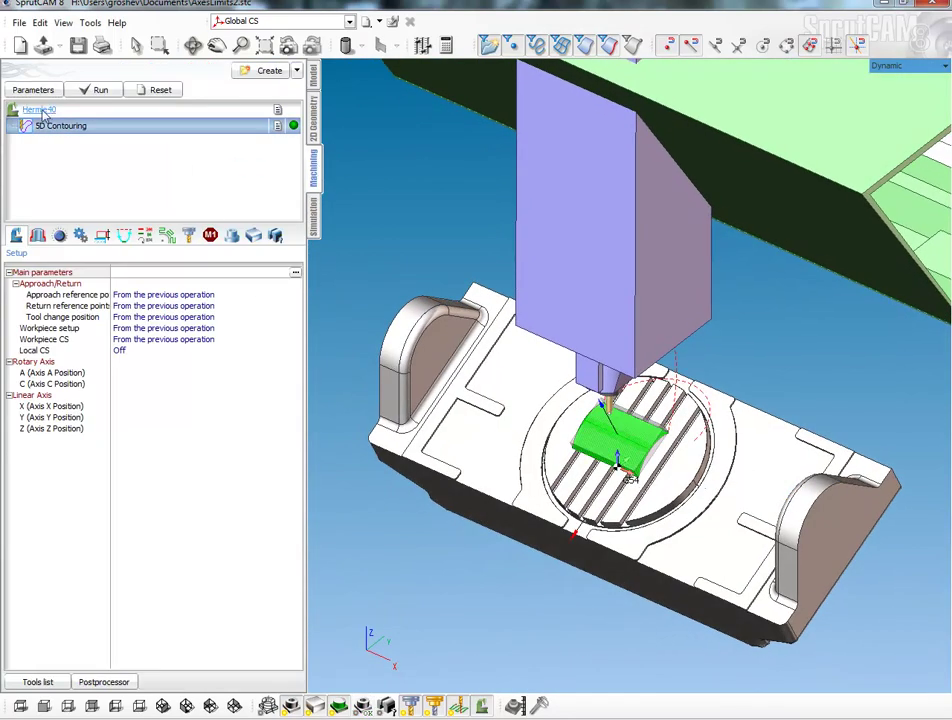
- Change the Hermle40 Axis A Position minimum from -90 to 0 in Machine setup
{"action": "key", "text": "Up"}
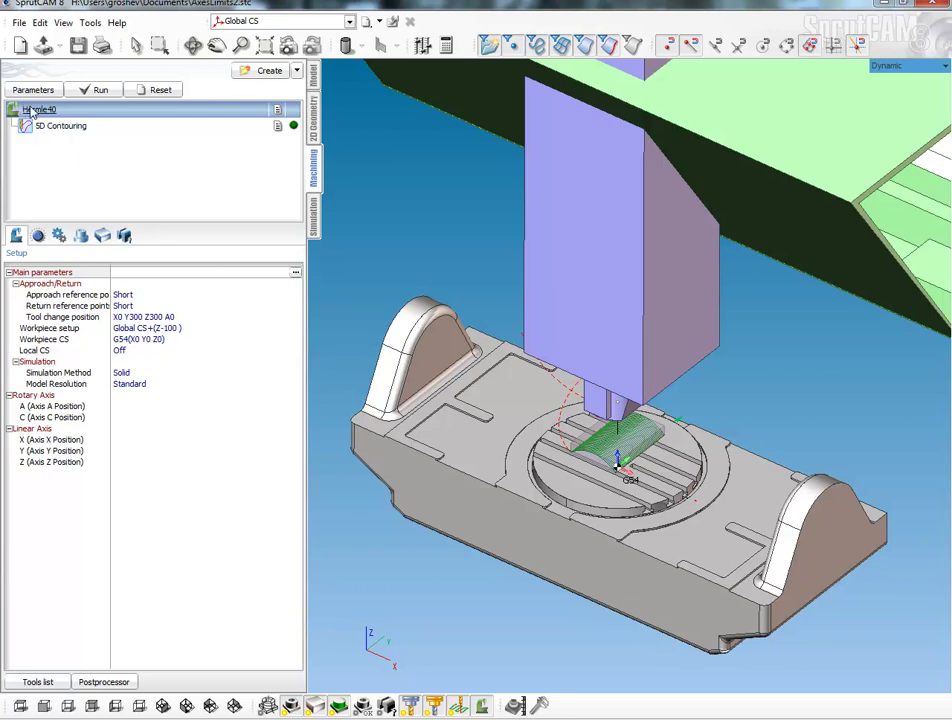
{"action": "left_click", "coordinate": [38, 236]}
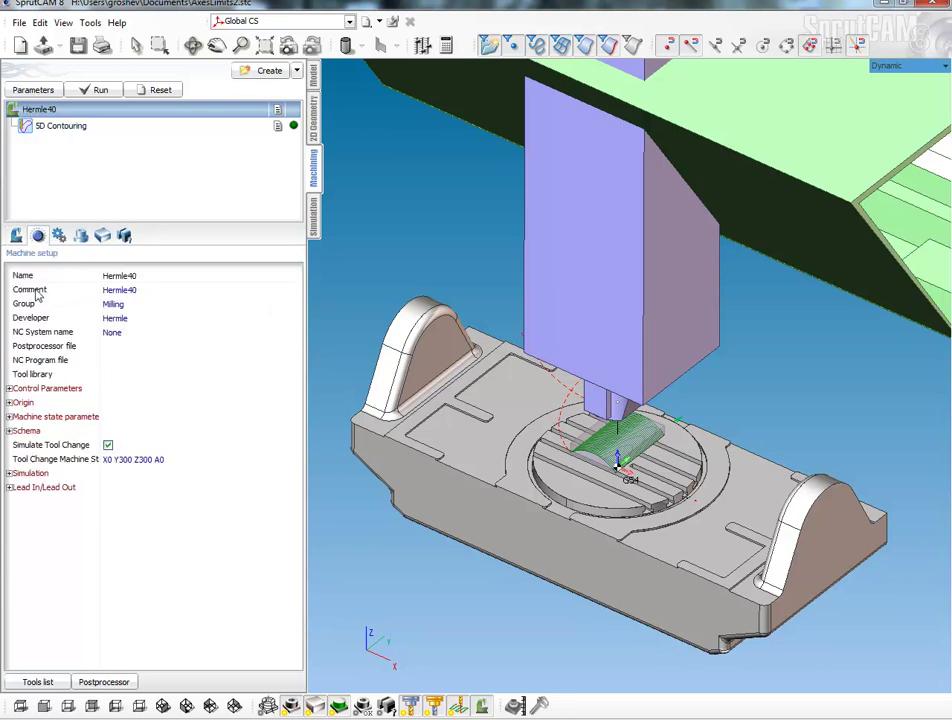
{"action": "left_click", "coordinate": [9, 417]}
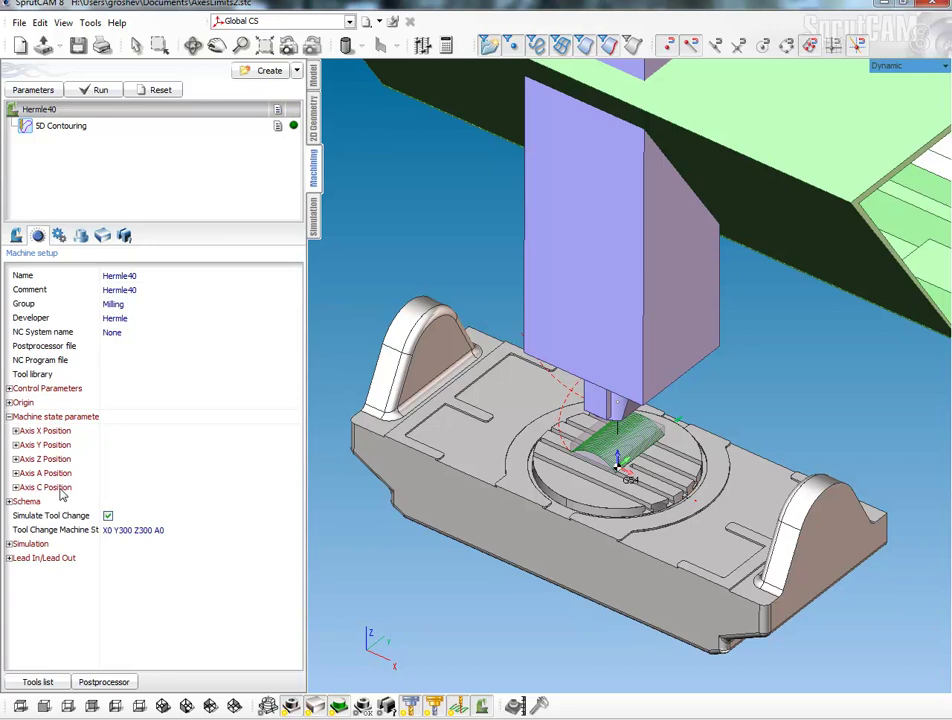
{"action": "left_click", "coordinate": [15, 474]}
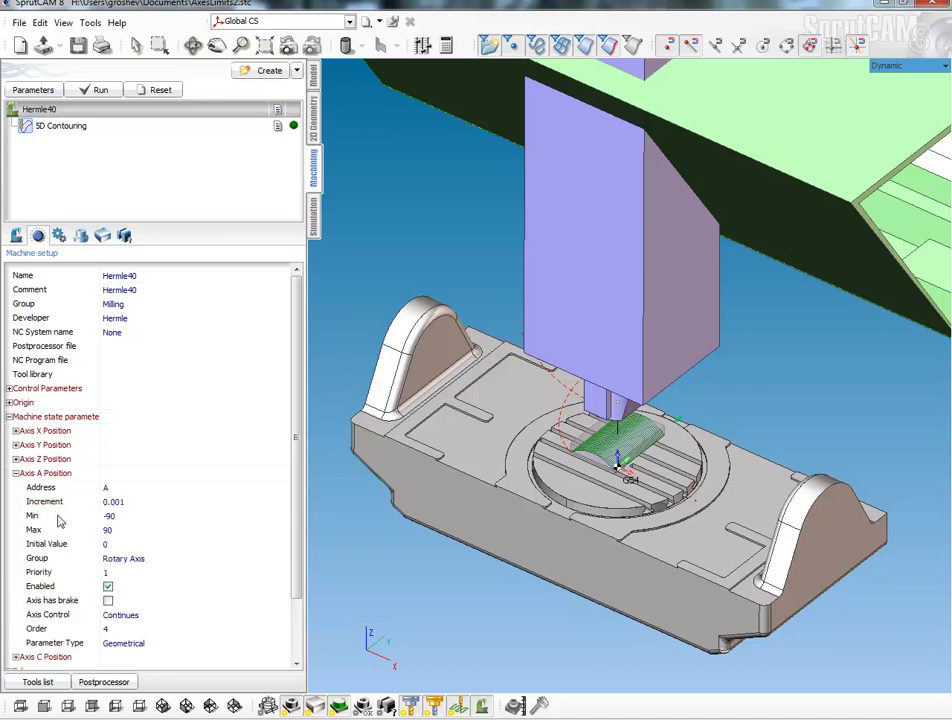
{"action": "left_click", "coordinate": [128, 516]}
{"action": "type", "text": "0"}
{"action": "left_click", "coordinate": [118, 530]}
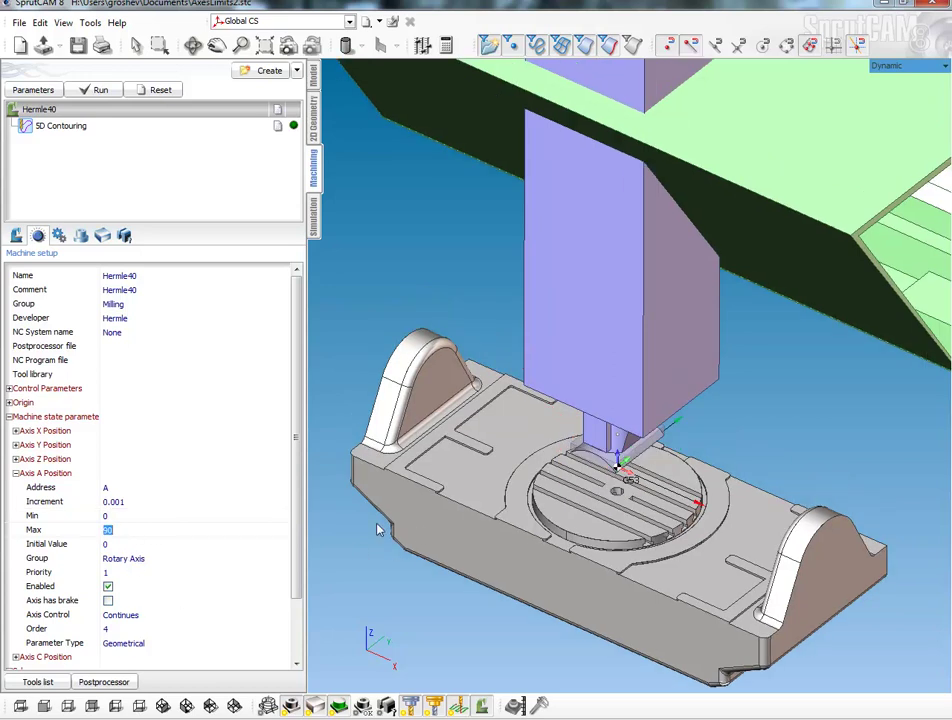
{"action": "scroll", "coordinate": [585, 484], "scroll_direction": "up", "scroll_amount": 2}
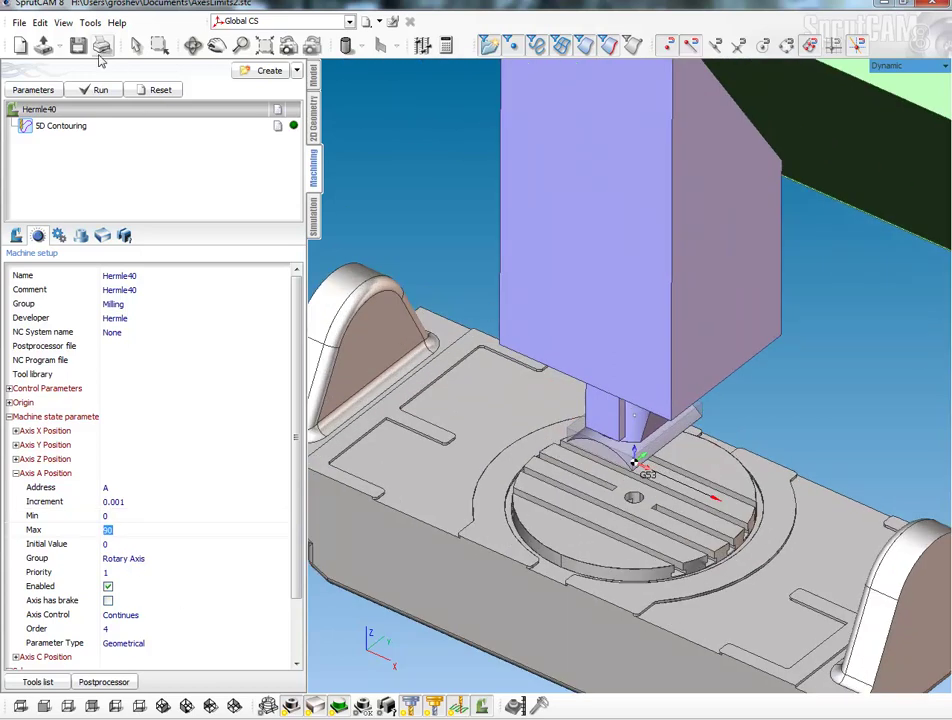
{"action": "left_click", "coordinate": [62, 125]}
- Recalculate the 5D Contouring toolpath under the new A-axis limit
{"action": "left_click", "coordinate": [101, 91]}
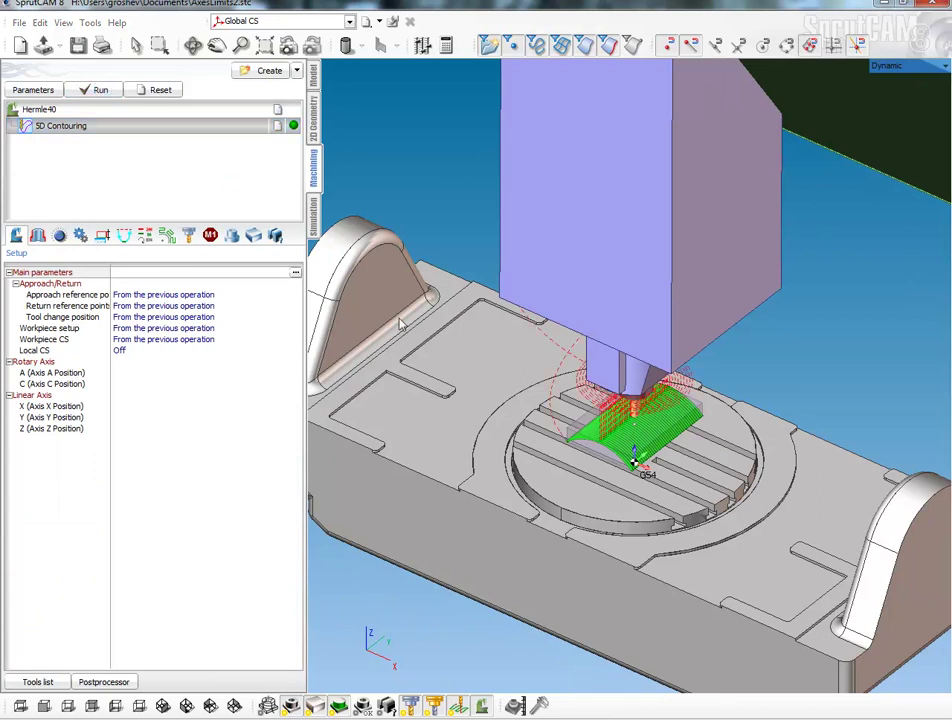
{"action": "scroll", "coordinate": [600, 450], "scroll_direction": "up", "scroll_amount": 2}
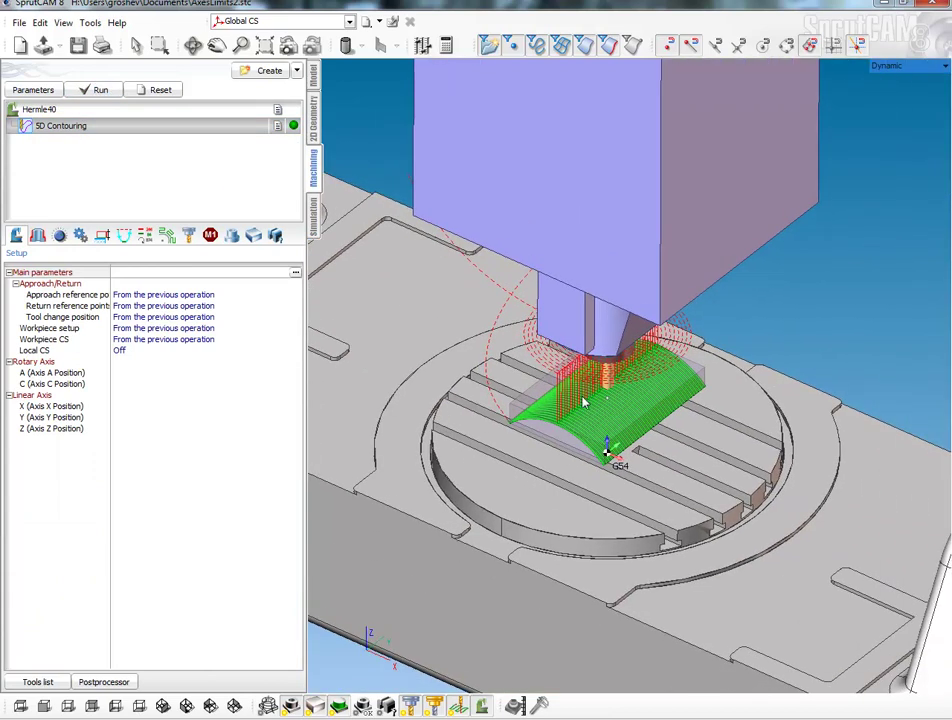
{"action": "scroll", "coordinate": [610, 420], "scroll_direction": "up", "scroll_amount": 2}
{"action": "scroll", "coordinate": [586, 350], "scroll_direction": "up", "scroll_amount": 2}
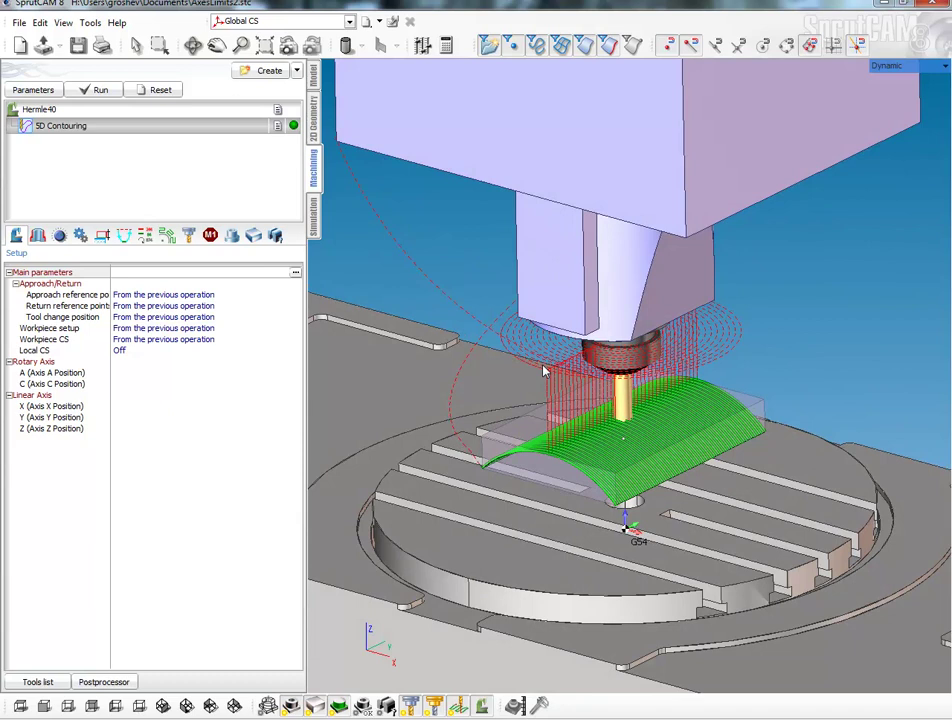
- Reset and advance the cut simulation with the axes position readout showing A and C
{"action": "left_click", "coordinate": [315, 222]}
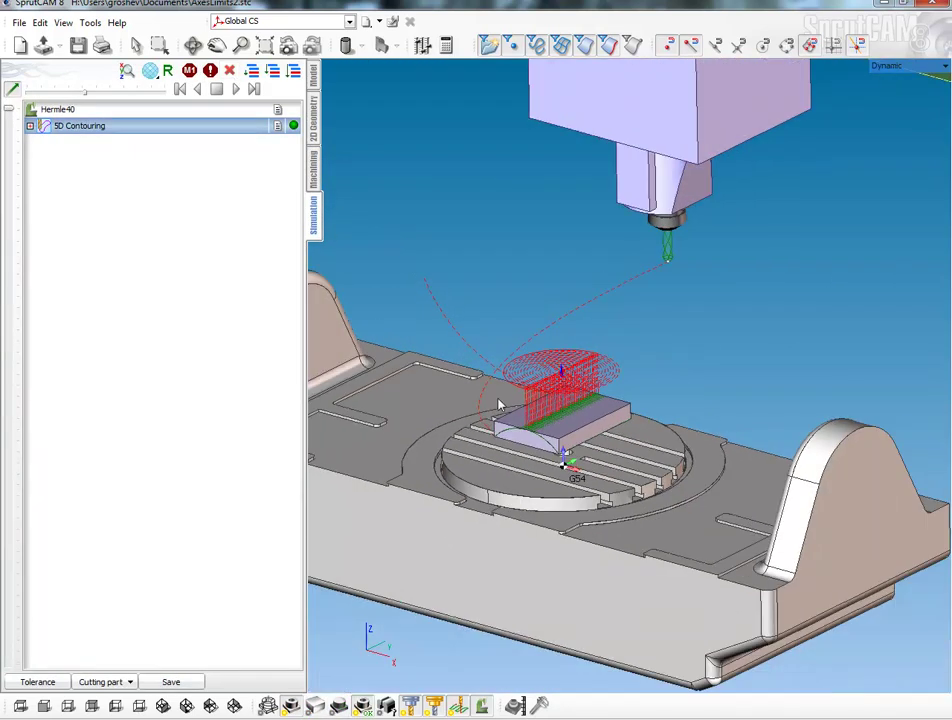
{"action": "left_click", "coordinate": [216, 89]}
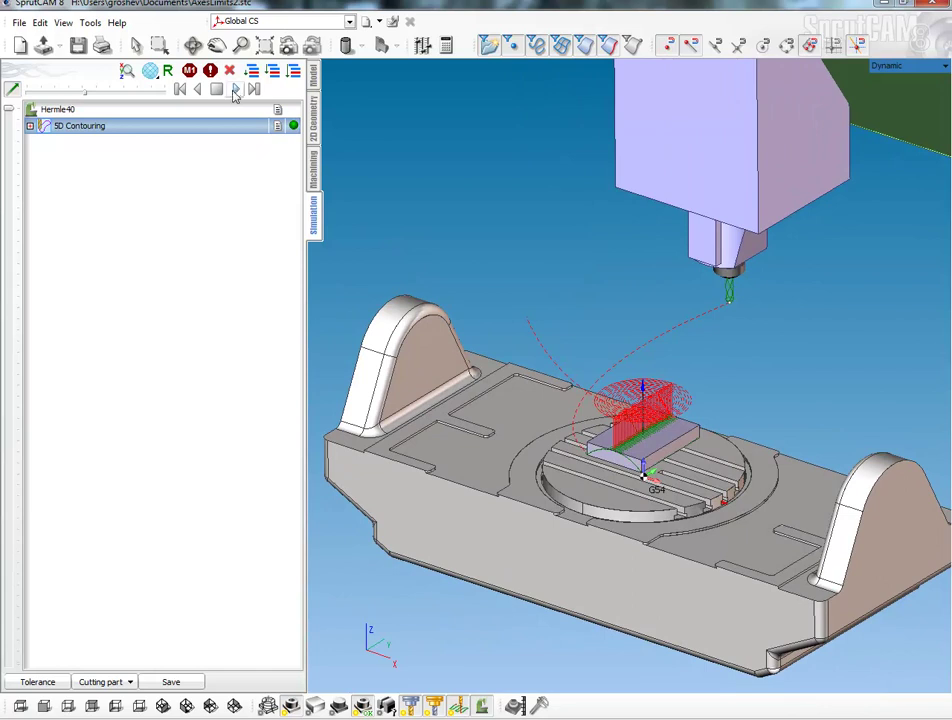
{"action": "mouse_move", "coordinate": [90, 95]}
{"action": "left_mouse_down"}
{"action": "mouse_move", "coordinate": [116, 94]}
{"action": "mouse_move", "coordinate": [90, 96]}
{"action": "left_mouse_up"}
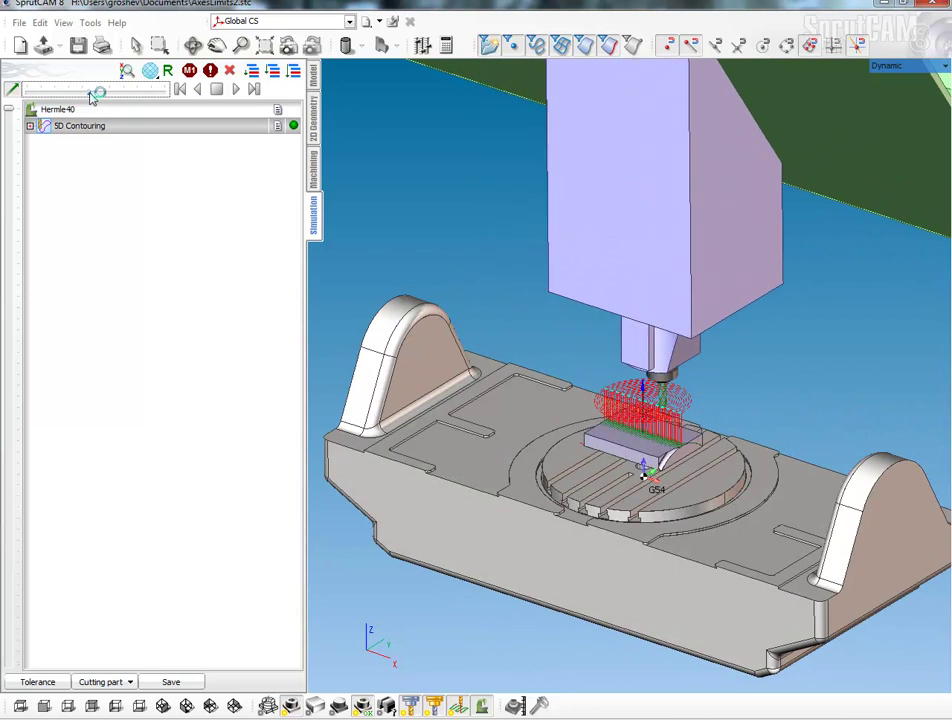
{"action": "left_click_drag", "start_coordinate": [90, 95], "coordinate": [101, 95]}
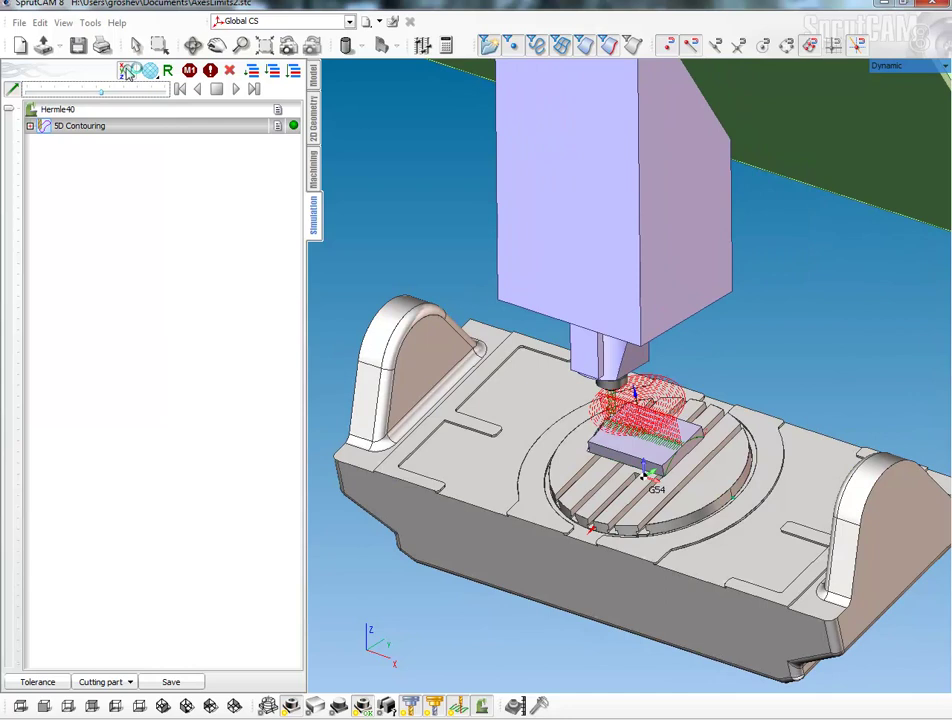
{"action": "left_click", "coordinate": [127, 70]}
{"action": "left_click_drag", "start_coordinate": [88, 567], "coordinate": [779, 553]}
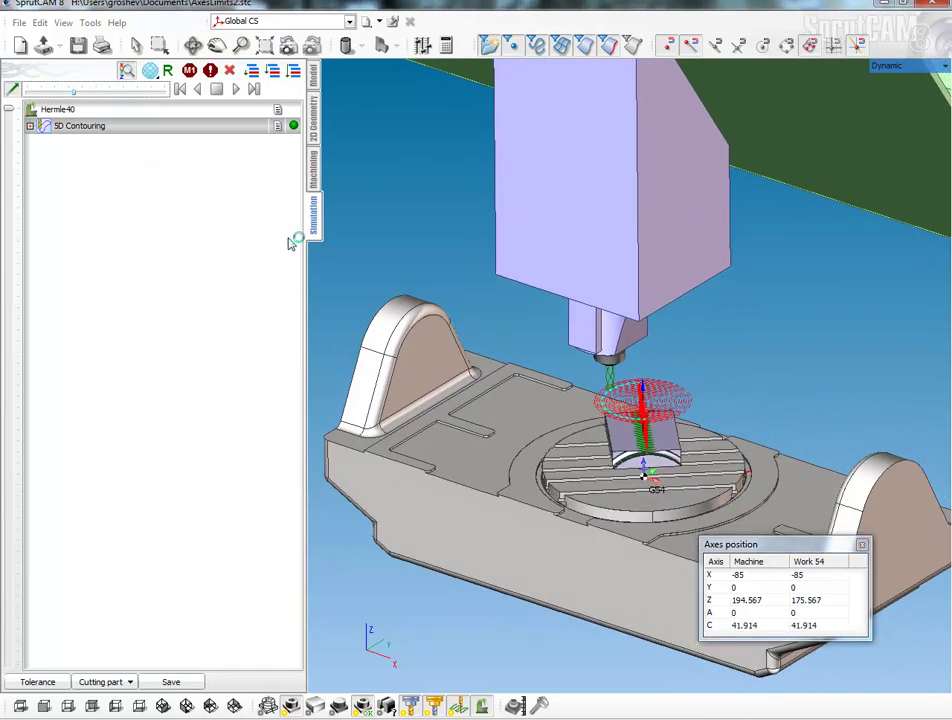
- Leave simulation and return to the 5D Contouring operation settings
{"action": "scroll", "coordinate": [340, 170], "scroll_direction": "up", "scroll_amount": 5}
{"action": "left_click", "coordinate": [313, 170]}
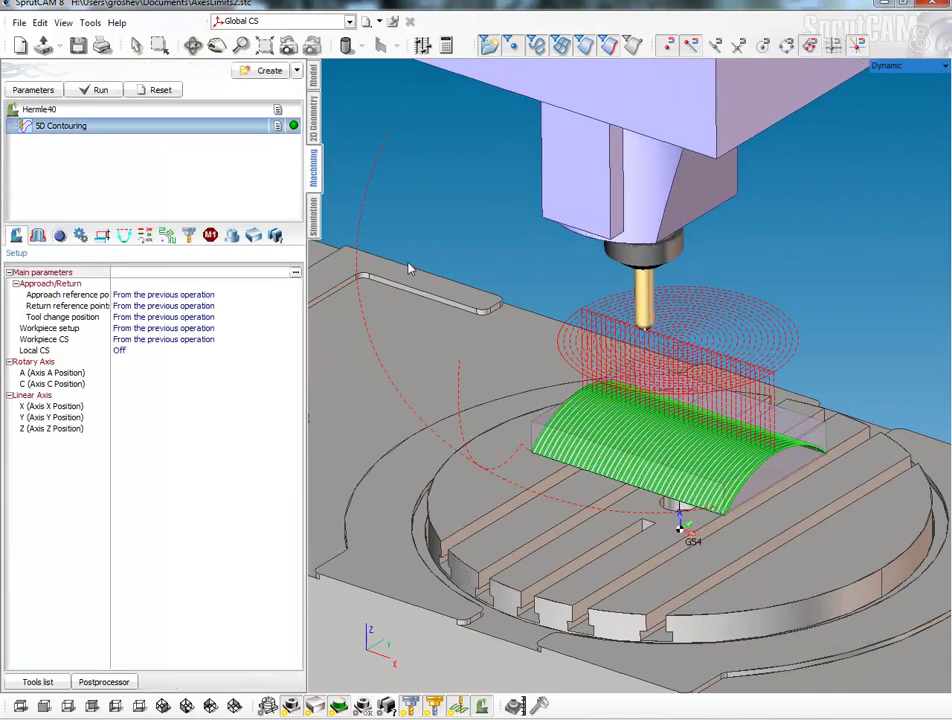
{"action": "scroll", "coordinate": [598, 328], "scroll_direction": "up", "scroll_amount": 2}
{"action": "scroll", "coordinate": [598, 328], "scroll_direction": "up", "scroll_amount": 2}
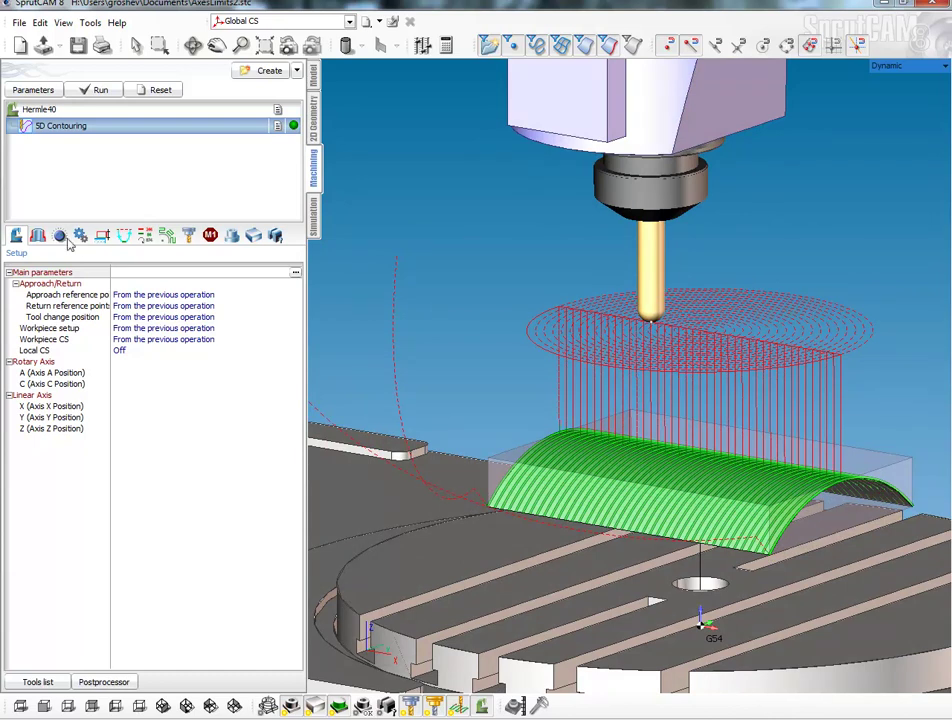
- Review the Cylinder safe surface and its 10 mm safe level in Levels
{"action": "left_click", "coordinate": [102, 236]}
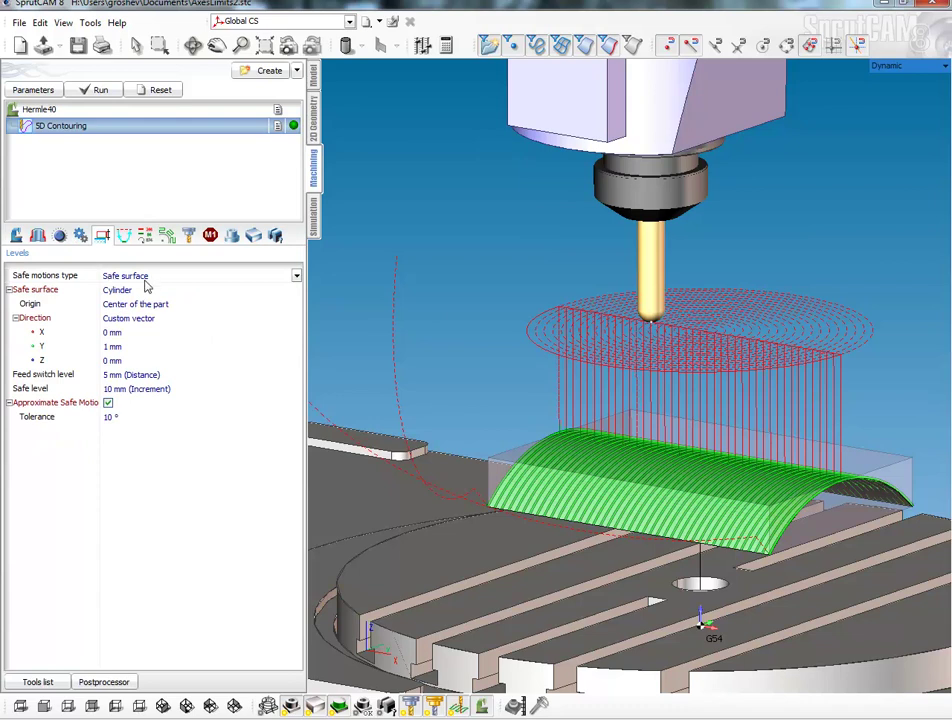
{"action": "left_click", "coordinate": [128, 389]}
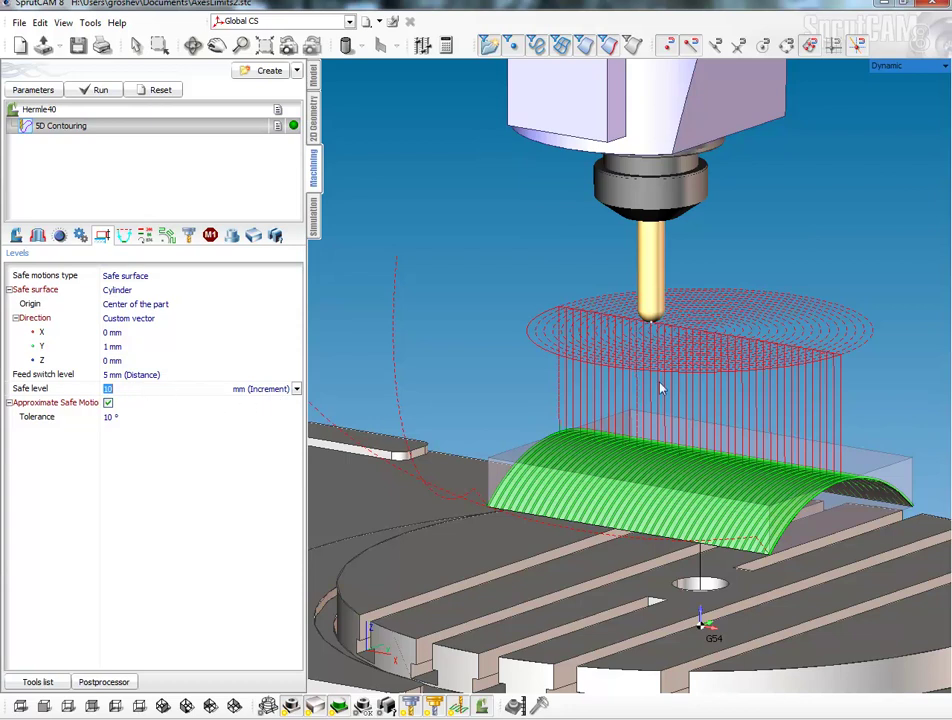
{"action": "scroll", "coordinate": [627, 449], "scroll_direction": "down", "scroll_amount": 3}
{"action": "right_click_drag", "start_coordinate": [629, 446], "coordinate": [640, 501]}
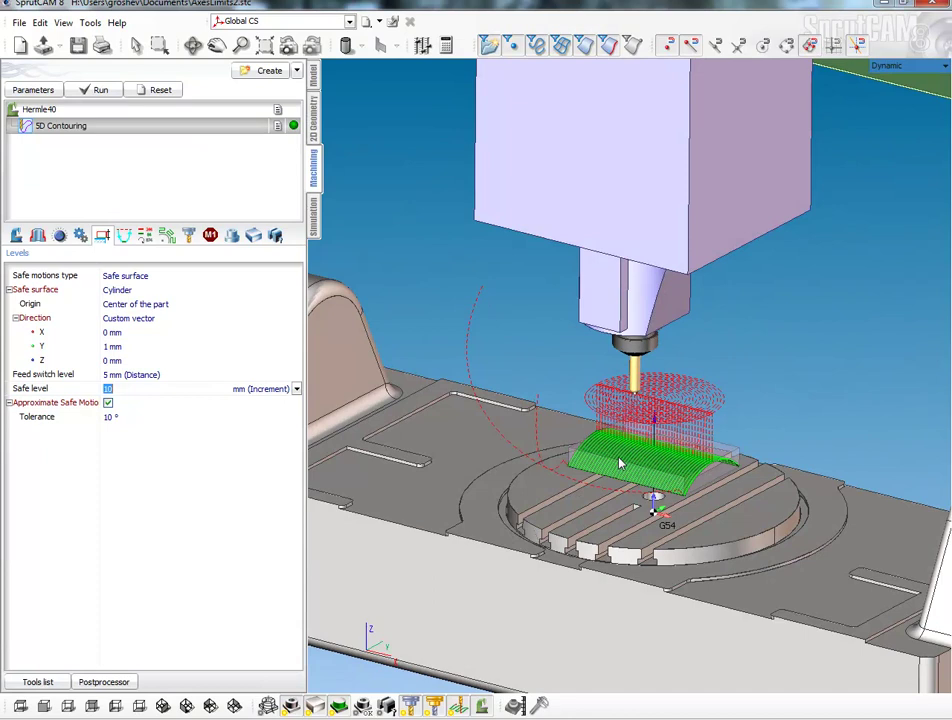
{"action": "scroll", "coordinate": [648, 510], "scroll_direction": "up", "scroll_amount": 2}
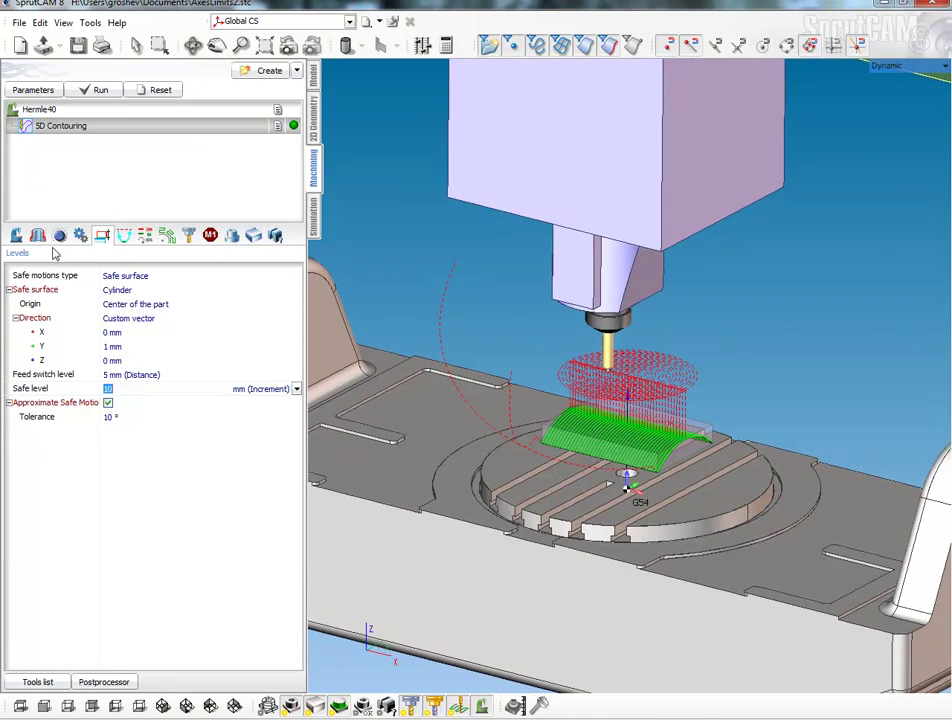
- Set the Hermle40 Axis C Position minimum to 0 in Machine setup
{"action": "left_click", "coordinate": [30, 110]}
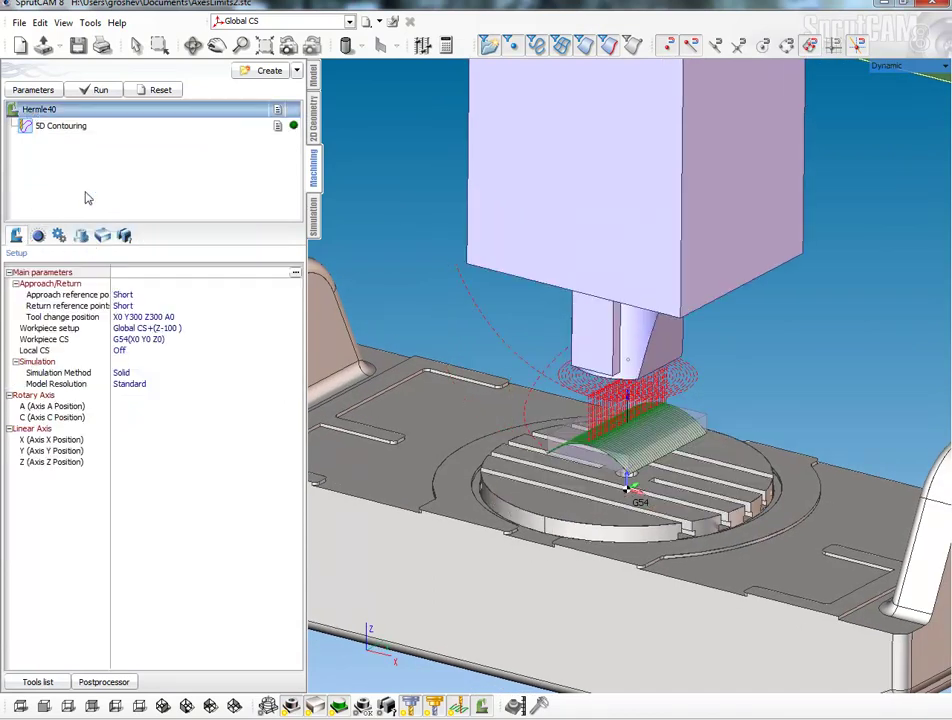
{"action": "left_click", "coordinate": [38, 238]}
{"action": "left_click", "coordinate": [9, 416]}
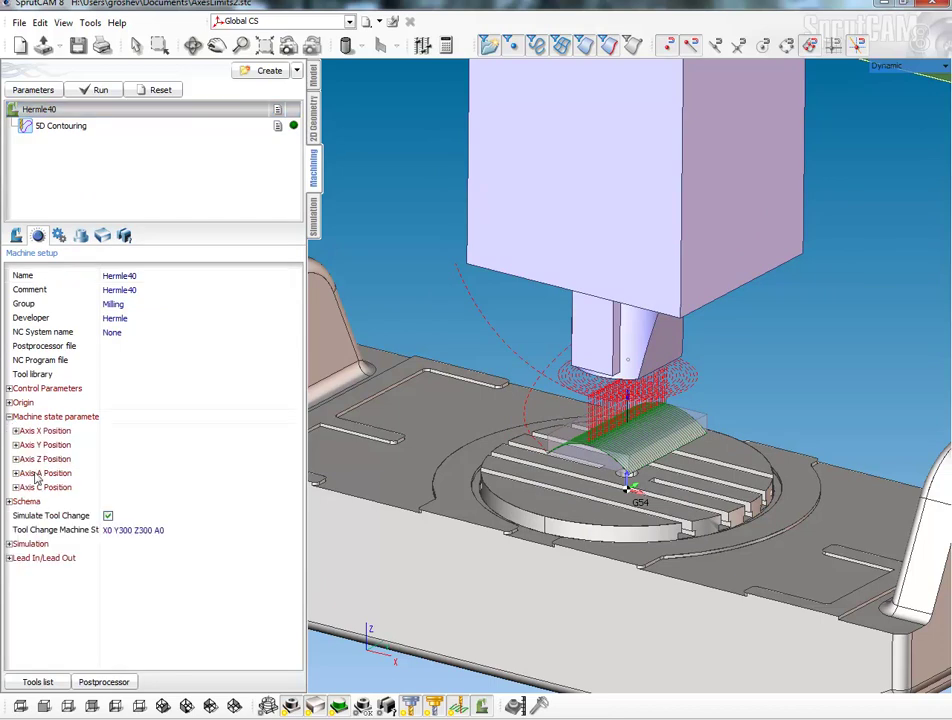
{"action": "left_click", "coordinate": [16, 474]}
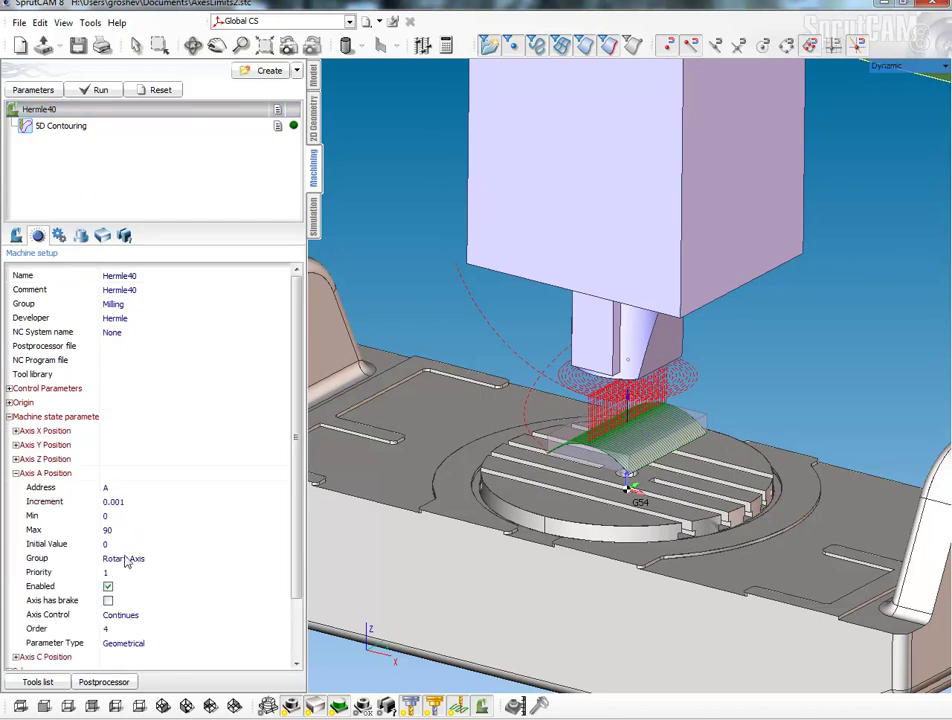
{"action": "left_click", "coordinate": [119, 516]}
{"action": "left_click_drag", "start_coordinate": [294, 425], "coordinate": [294, 467]}
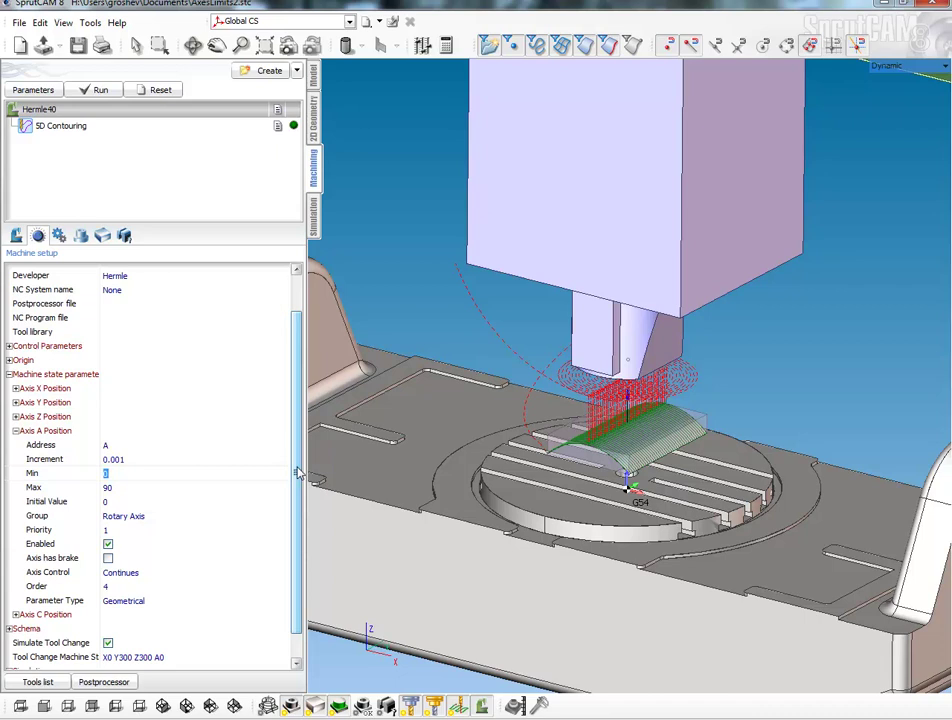
{"action": "scroll", "coordinate": [100, 533], "scroll_direction": "down", "scroll_amount": 1}
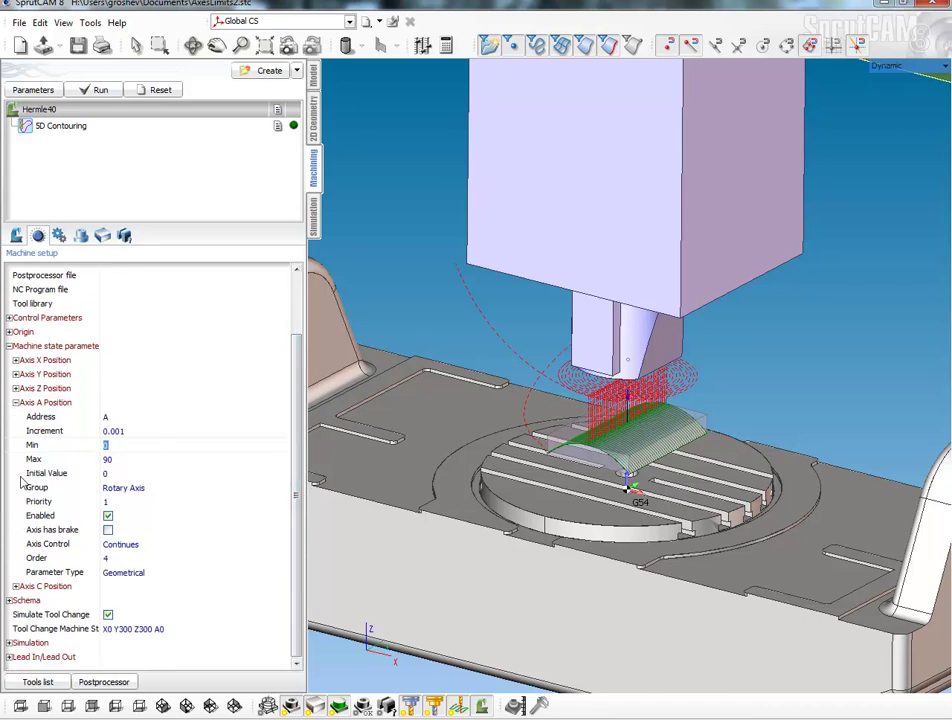
{"action": "left_click", "coordinate": [15, 586]}
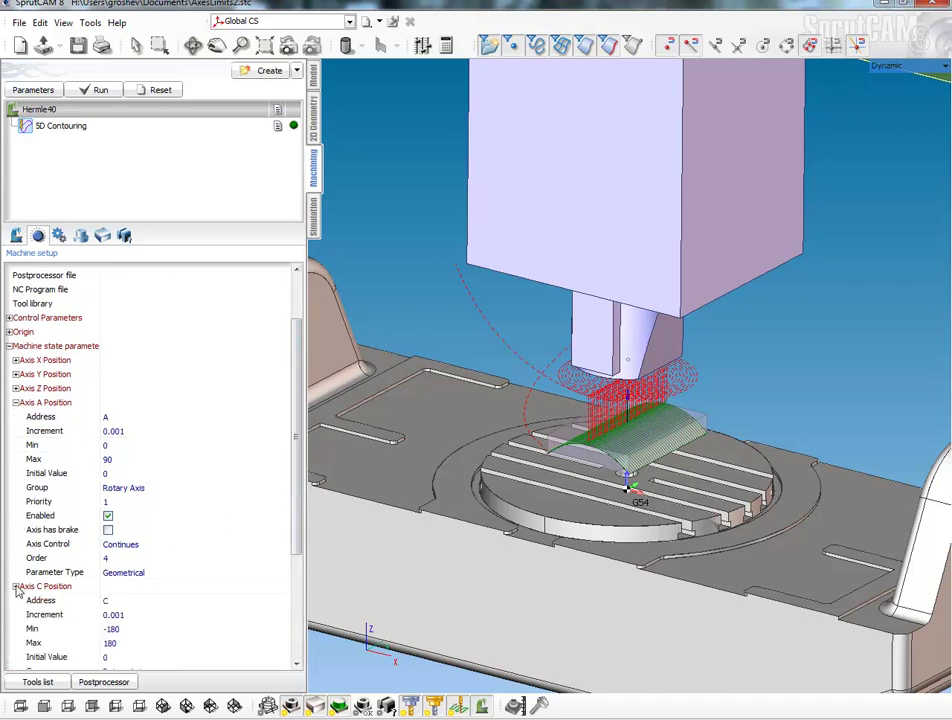
{"action": "left_click", "coordinate": [228, 630]}
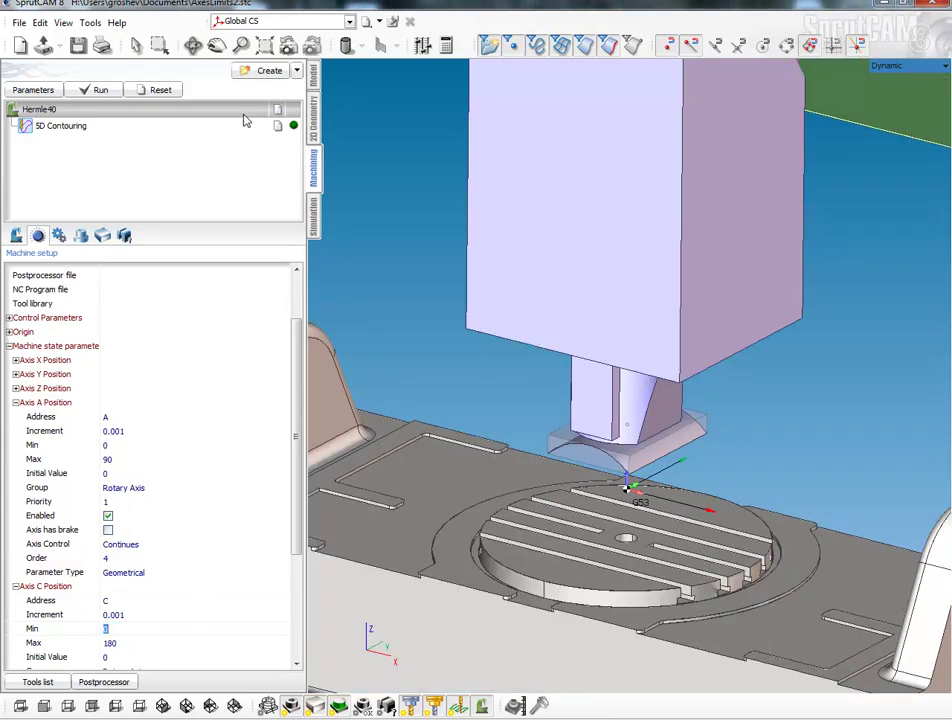
- Recalculate 5D Contouring and bring it into the Simulation view
{"action": "left_click", "coordinate": [87, 126]}
{"action": "left_click", "coordinate": [100, 89]}
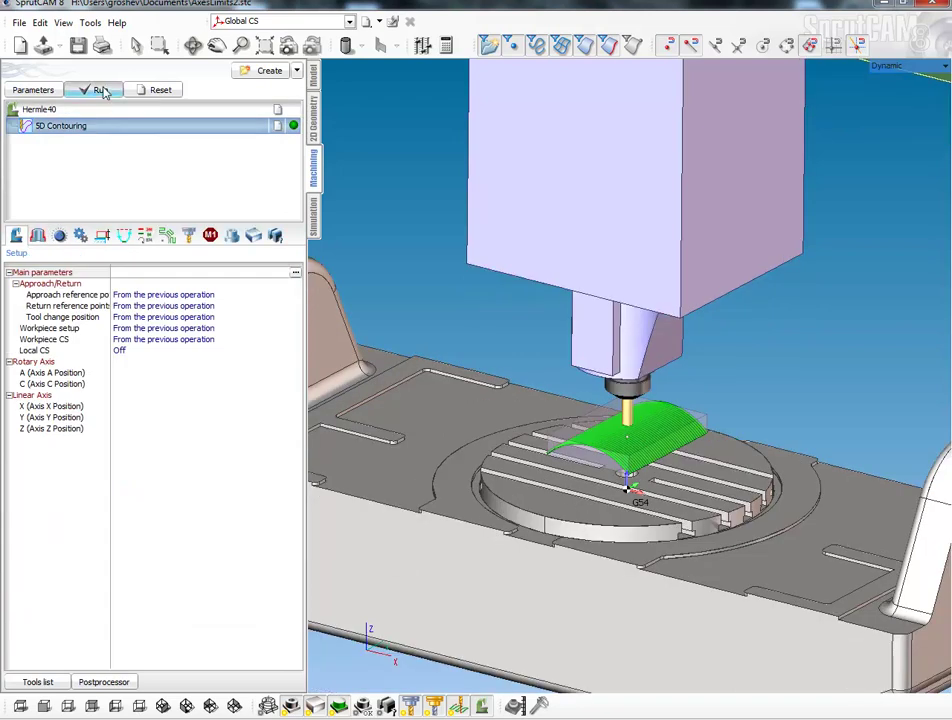
{"action": "left_click", "coordinate": [316, 210]}
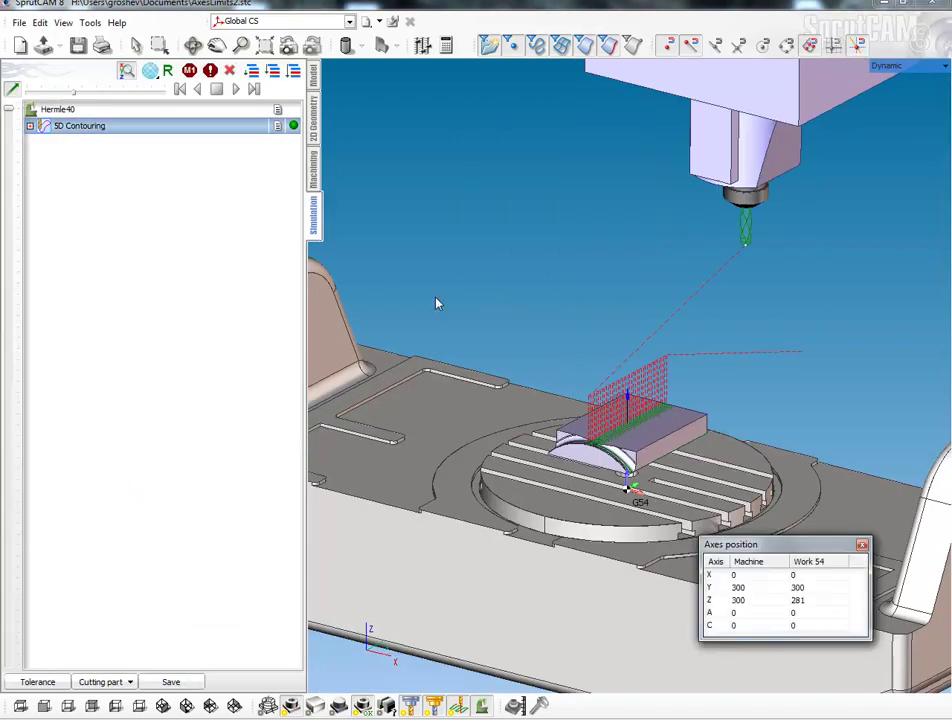
- Run the simulation and inspect the half-machined cylinder up close
{"action": "left_click", "coordinate": [237, 88]}
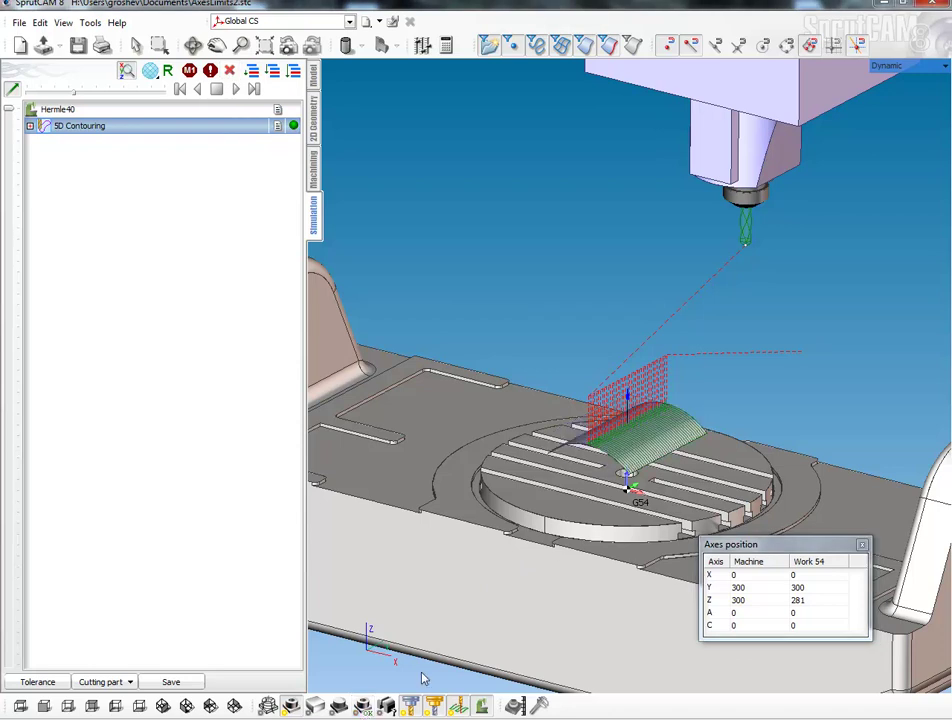
{"action": "right_click_drag", "start_coordinate": [421, 680], "coordinate": [614, 441]}
{"action": "scroll", "coordinate": [614, 441], "scroll_direction": "up", "scroll_amount": 2}
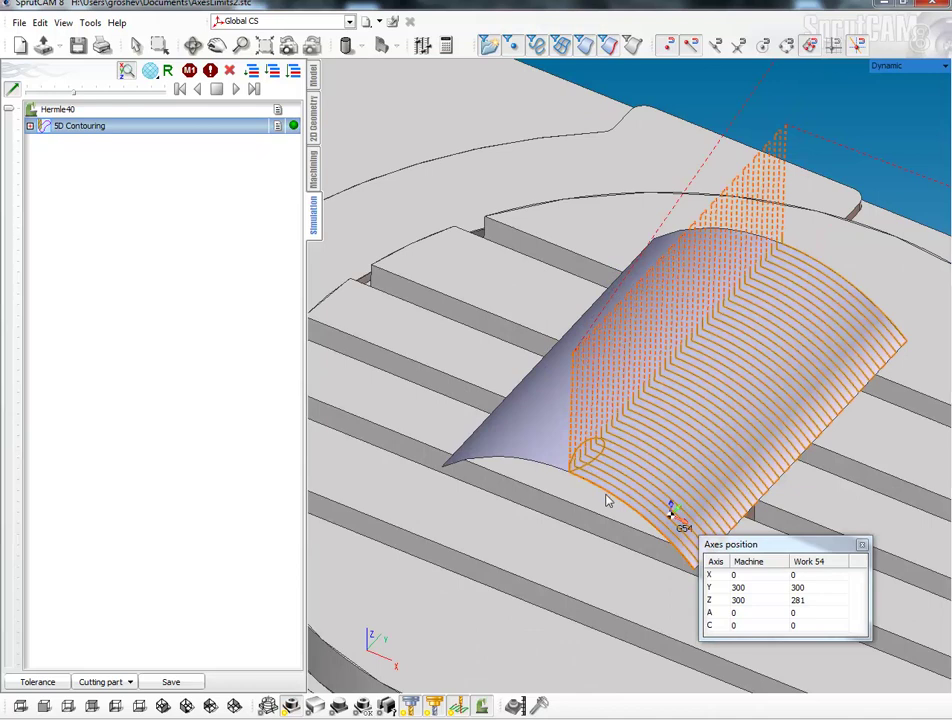
{"action": "right_click_drag", "start_coordinate": [610, 501], "coordinate": [603, 489]}
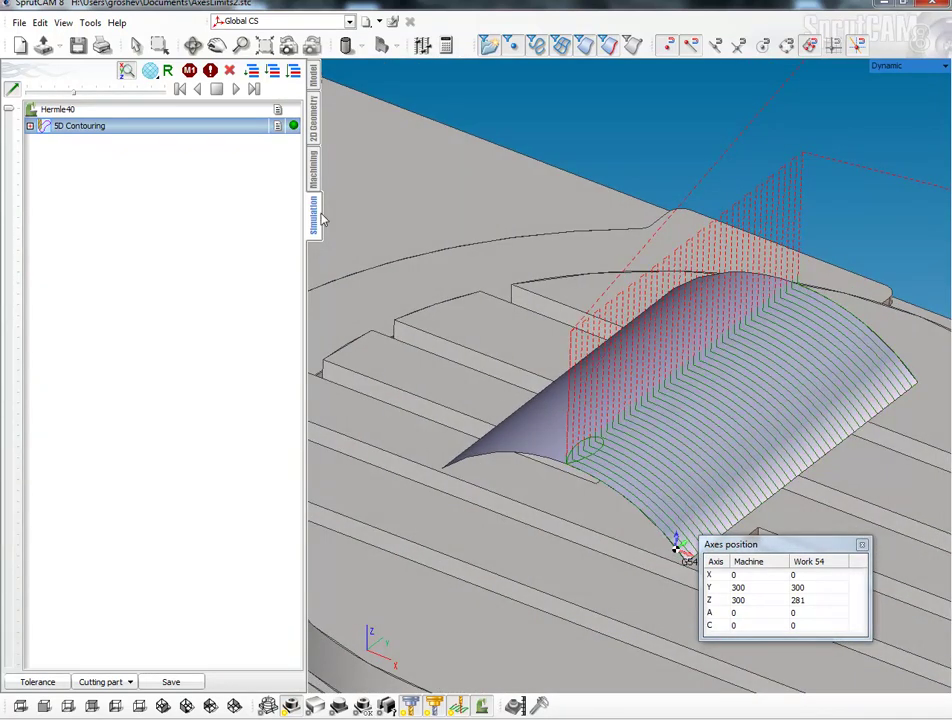
- Return to the Machining view and orbit around the part and its toolpath
{"action": "left_click", "coordinate": [316, 178]}
{"action": "right_click_drag", "start_coordinate": [459, 476], "coordinate": [572, 450]}
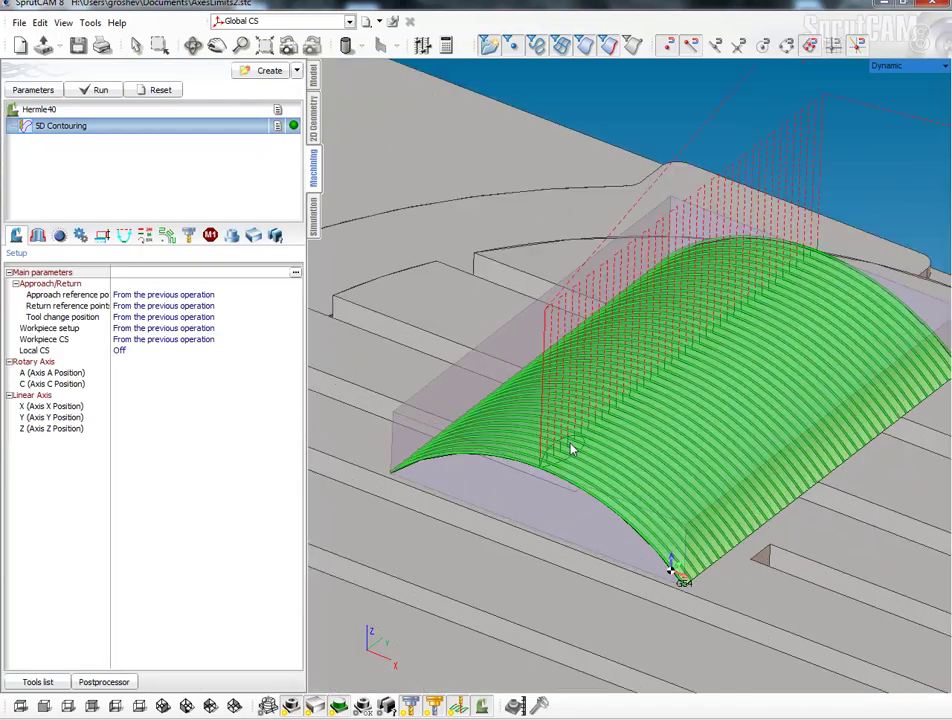
{"action": "scroll", "coordinate": [547, 490], "scroll_direction": "down", "scroll_amount": 3}
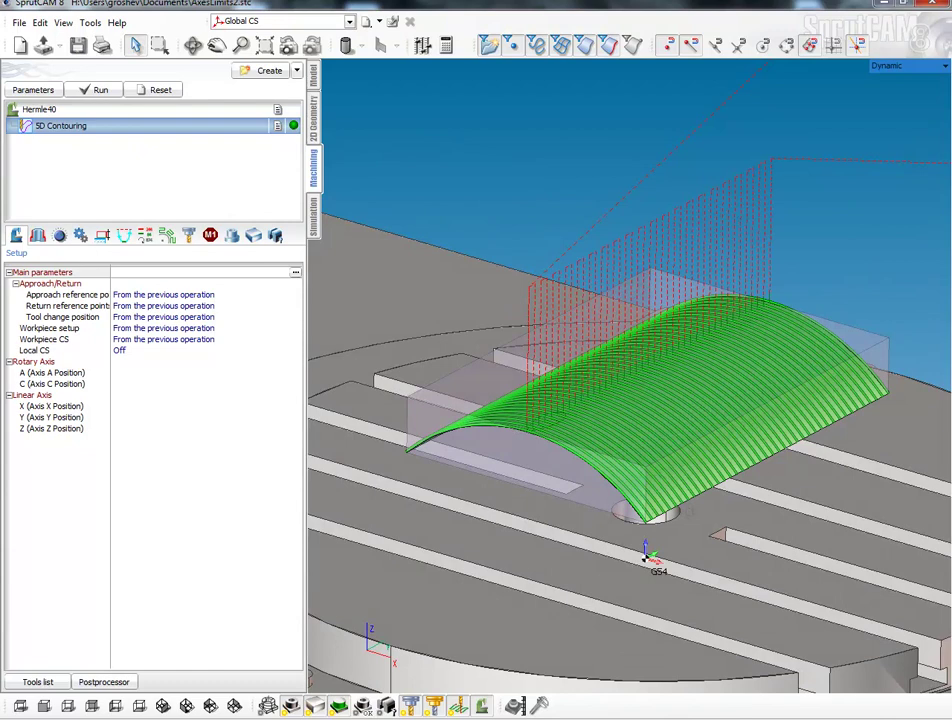
{"action": "scroll", "coordinate": [514, 380], "scroll_direction": "down", "scroll_amount": 3}
- Load AxesLimits.stc from the recent-projects list and centre the Homag part
{"action": "left_click", "coordinate": [50, 46]}
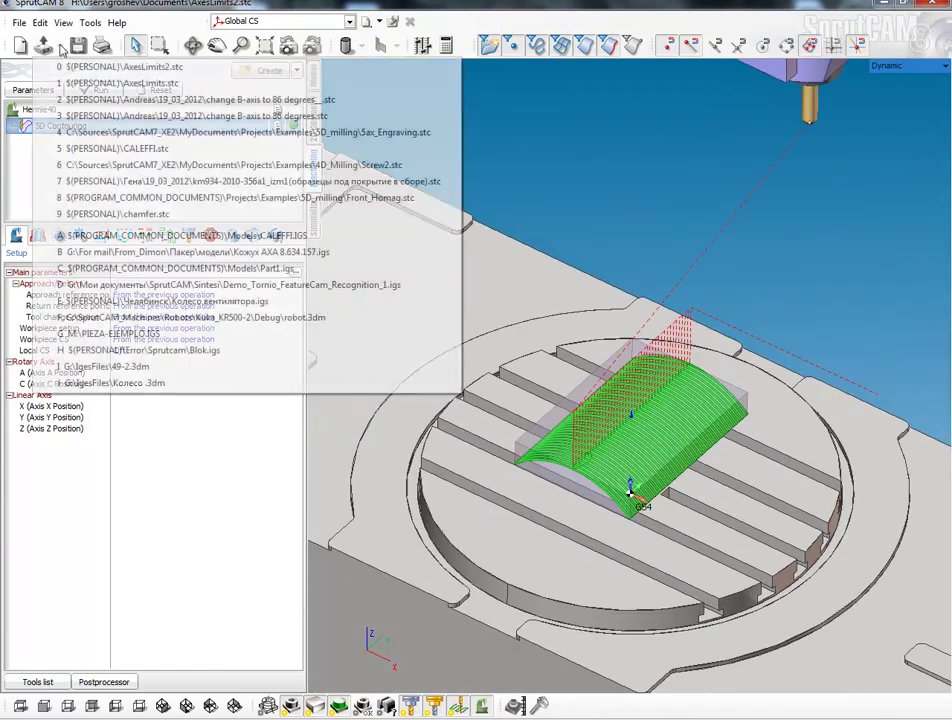
{"action": "left_click", "coordinate": [119, 88]}
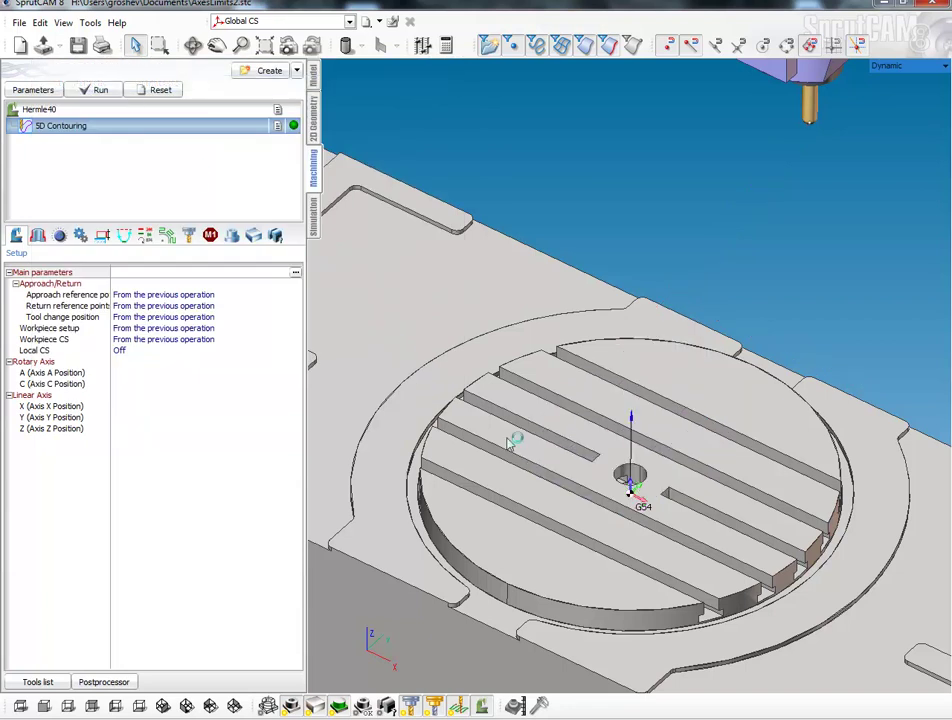
{"action": "scroll", "coordinate": [460, 427], "scroll_direction": "down", "scroll_amount": 3}
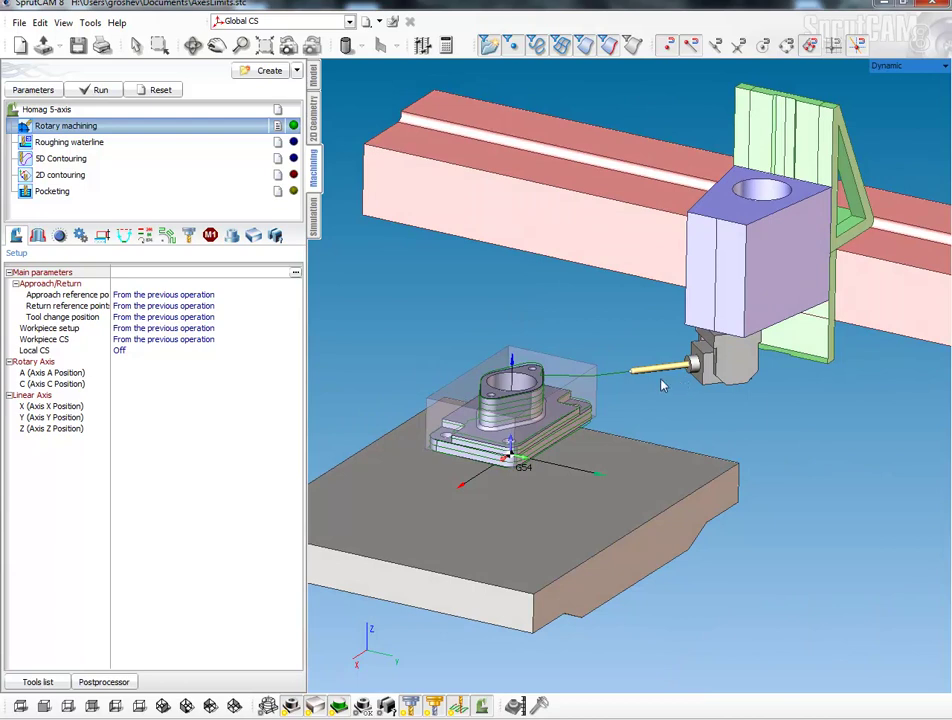
{"action": "middle_click_drag", "start_coordinate": [284, 223], "coordinate": [370, 223]}
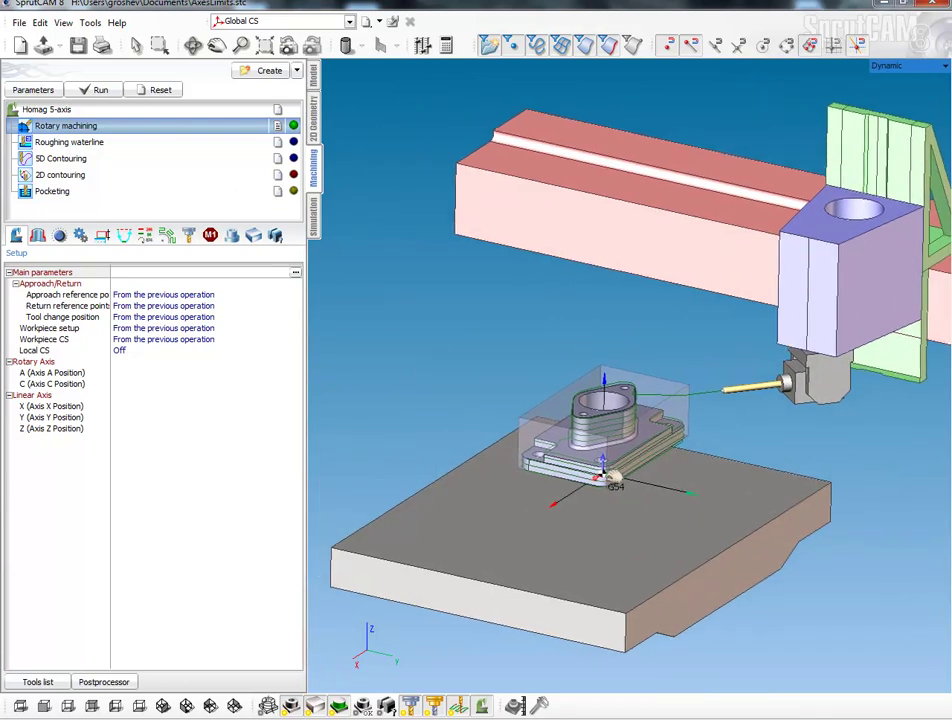
- Simulate the Homag Rotary machining, watching the C axis rotate past 1000°
{"action": "left_click", "coordinate": [313, 213]}
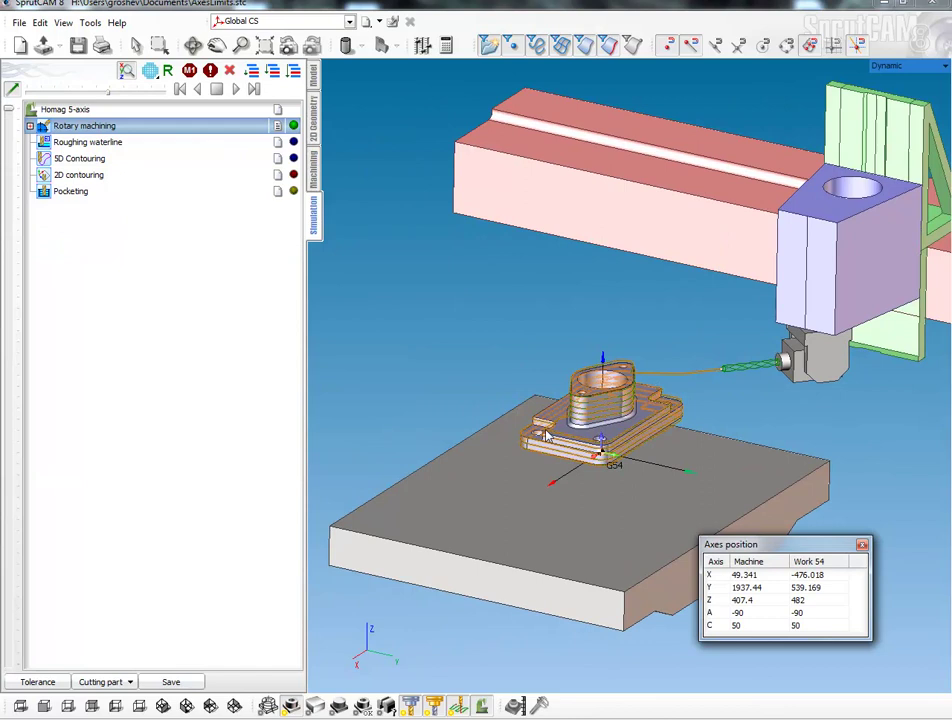
{"action": "left_click", "coordinate": [360, 708]}
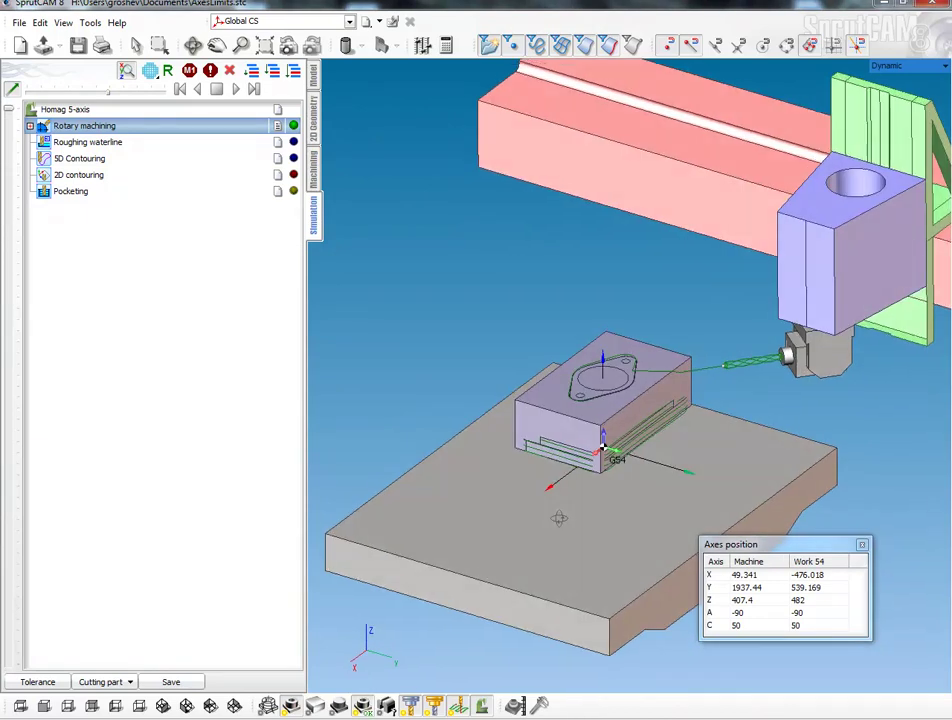
{"action": "left_click", "coordinate": [236, 89]}
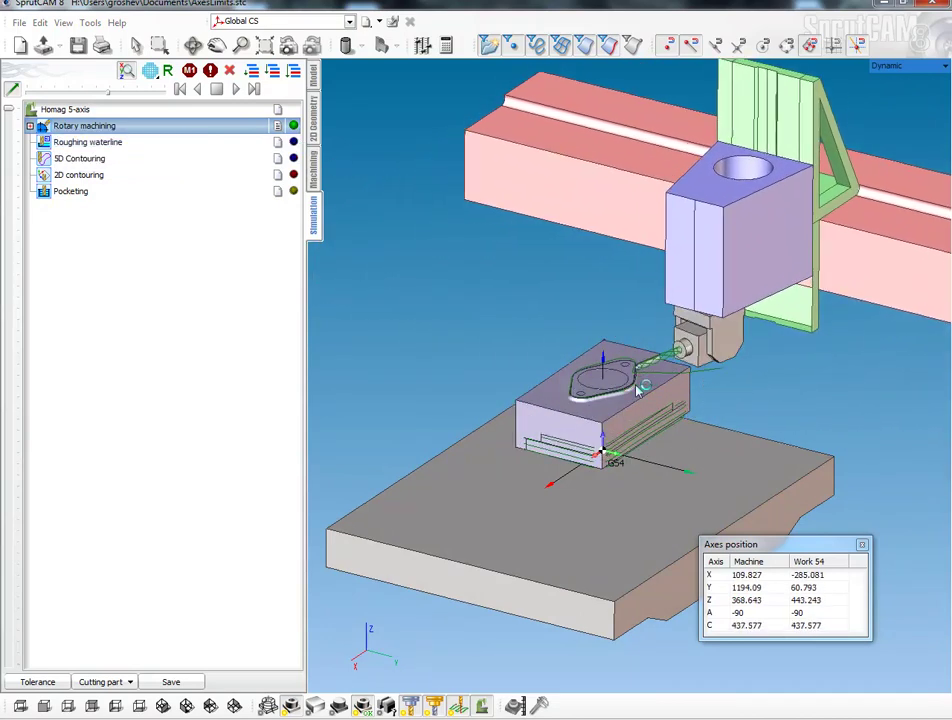
{"action": "scroll", "coordinate": [583, 375], "scroll_direction": "up", "scroll_amount": 3}
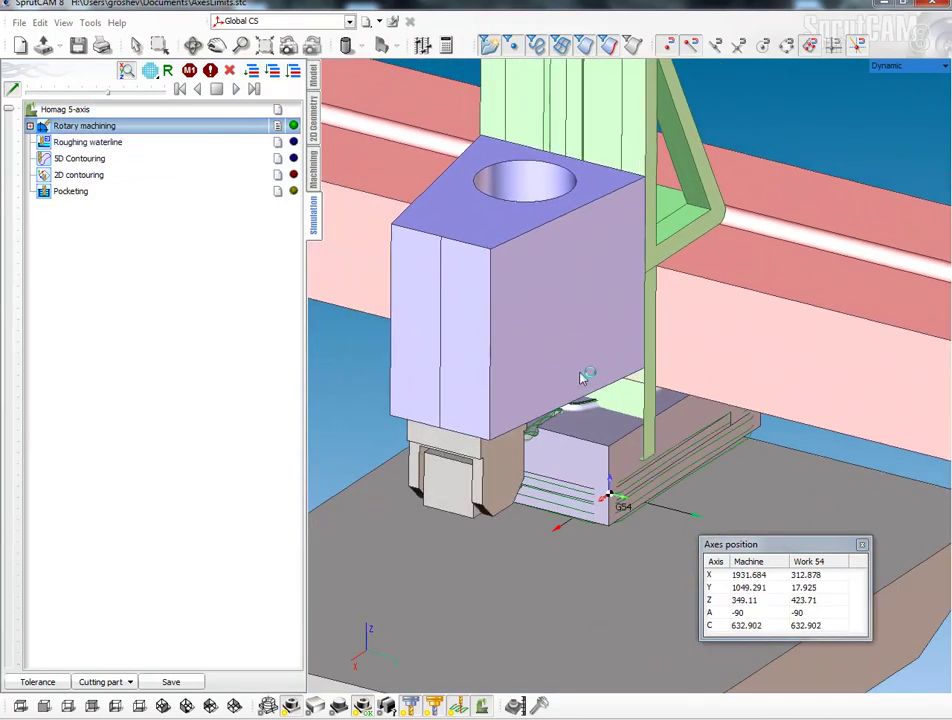
{"action": "scroll", "coordinate": [584, 378], "scroll_direction": "down", "scroll_amount": 2}
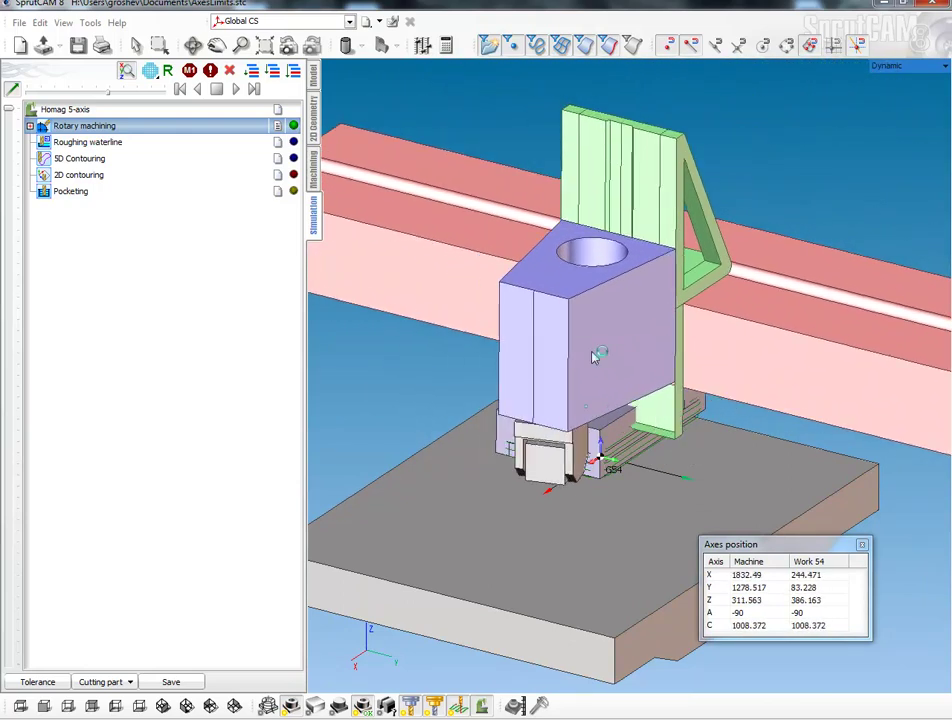
- Set the Homag 5-axis Axis C Position limits to Min -220 and Max 220
{"action": "left_click", "coordinate": [313, 168]}
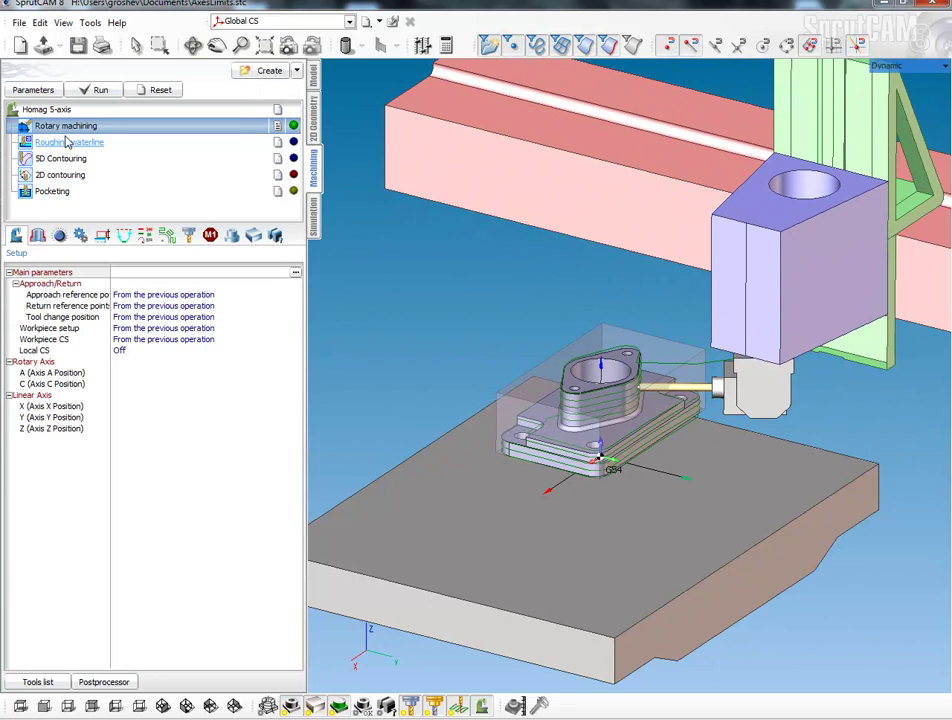
{"action": "left_click", "coordinate": [45, 109]}
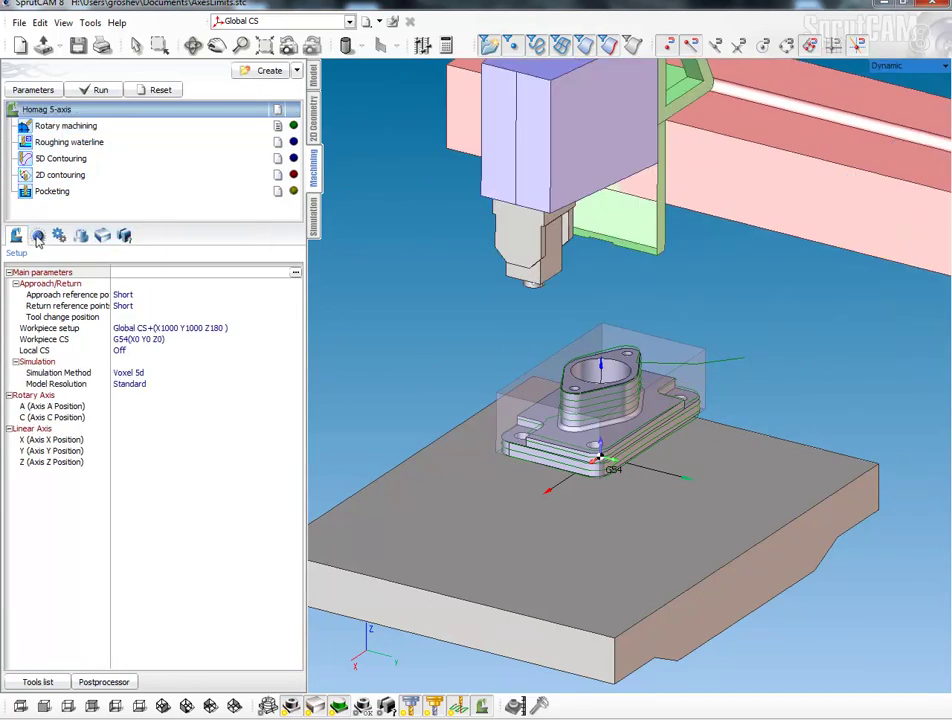
{"action": "left_click", "coordinate": [37, 236]}
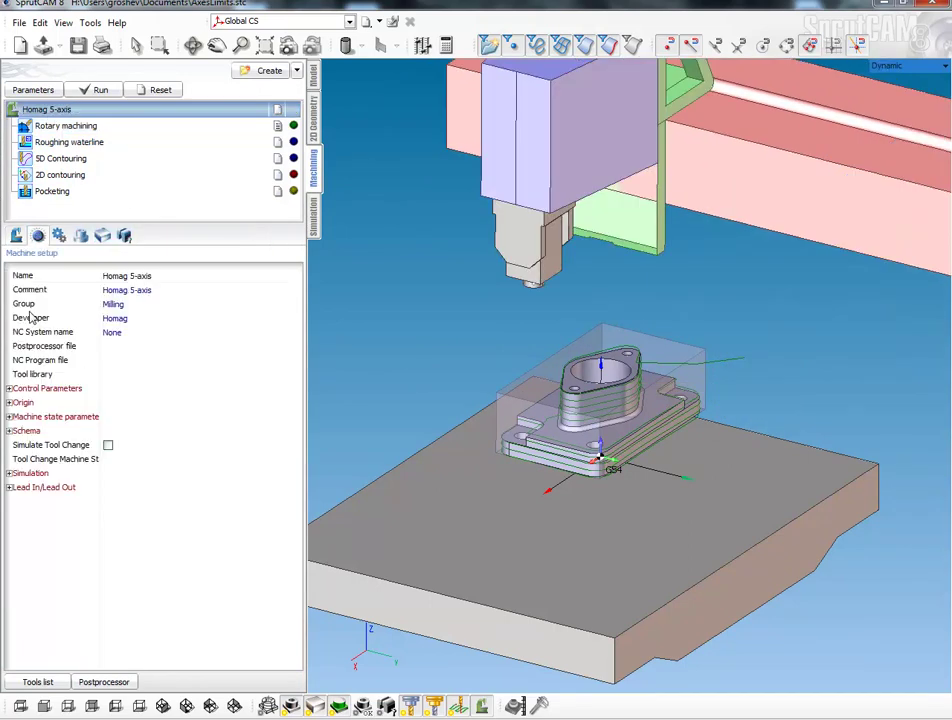
{"action": "left_click", "coordinate": [9, 417]}
{"action": "left_click", "coordinate": [15, 487]}
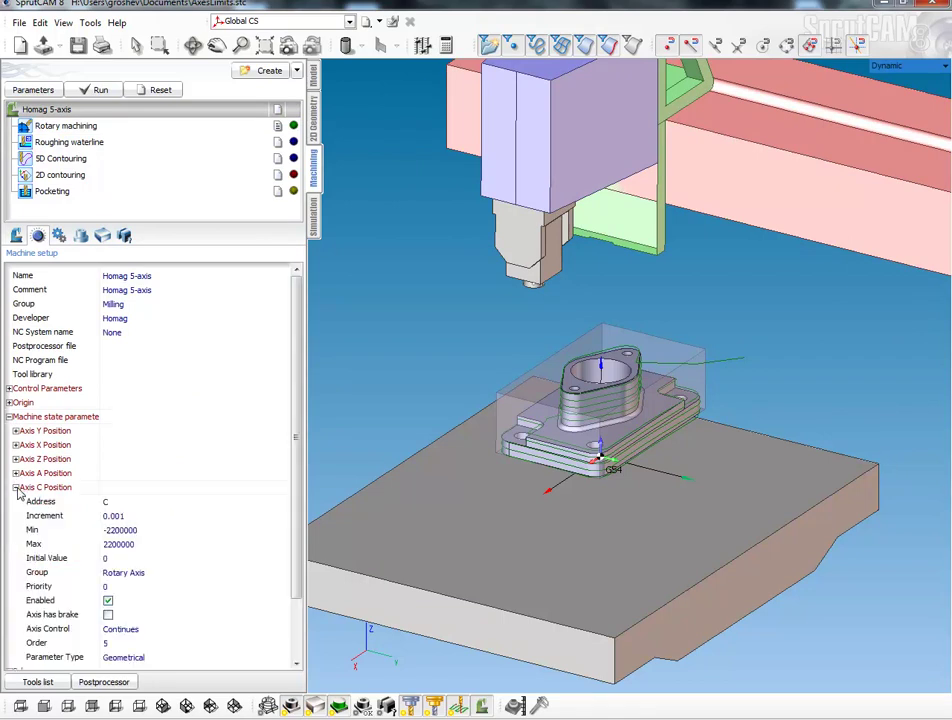
{"action": "left_click", "coordinate": [166, 533]}
{"action": "left_click", "coordinate": [248, 550]}
{"action": "type", "text": "220"}
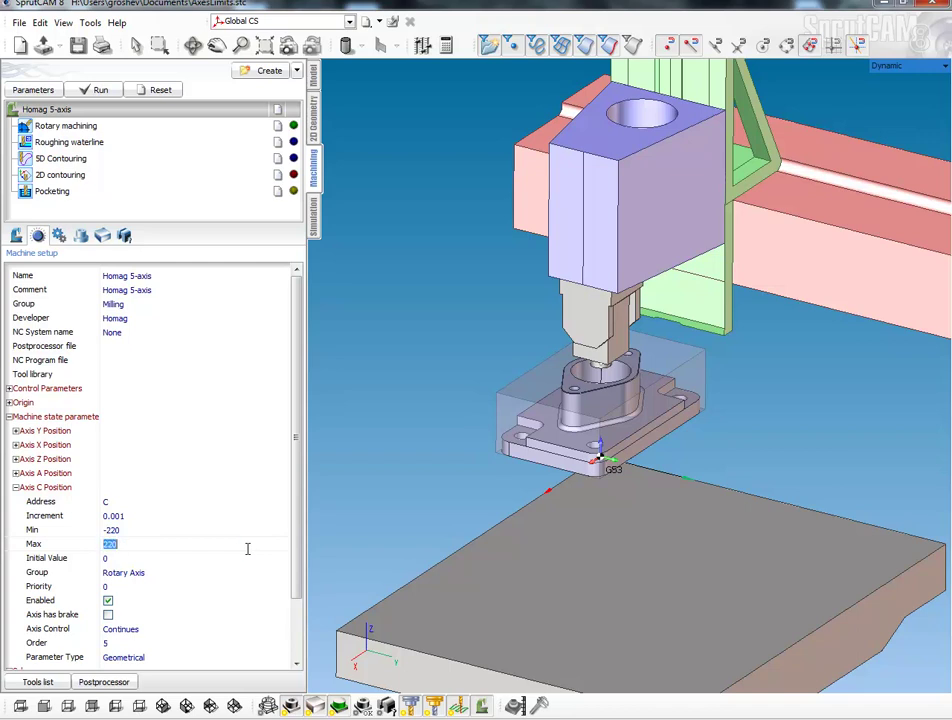
{"action": "left_click", "coordinate": [100, 125]}
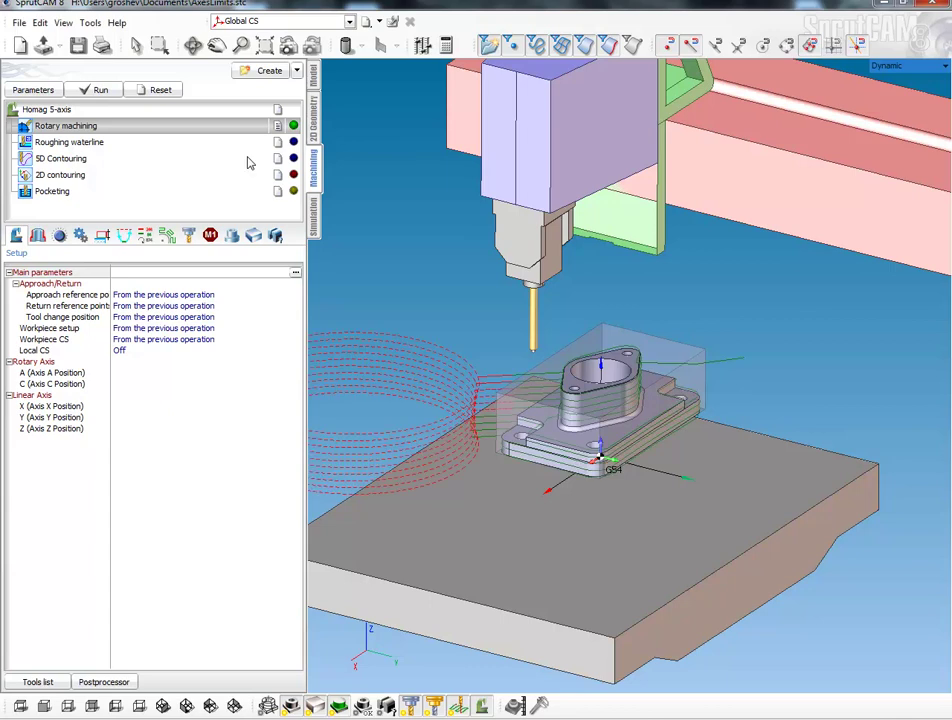
- Play the Rotary machining simulation, with C staying within about ±220
{"action": "middle_click_drag", "start_coordinate": [388, 255], "coordinate": [525, 252]}
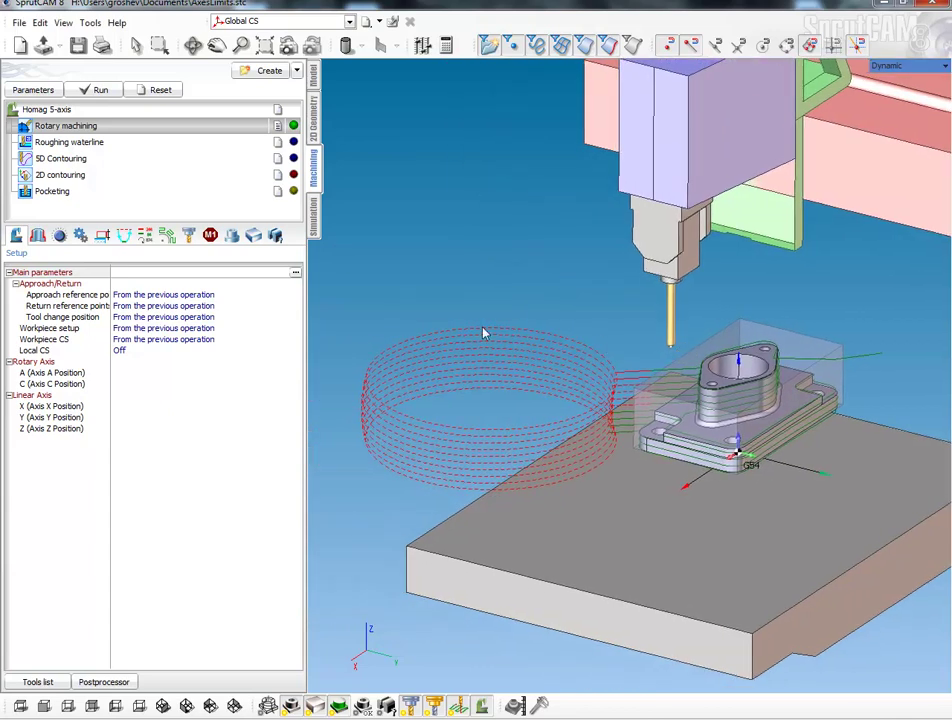
{"action": "left_click", "coordinate": [314, 218]}
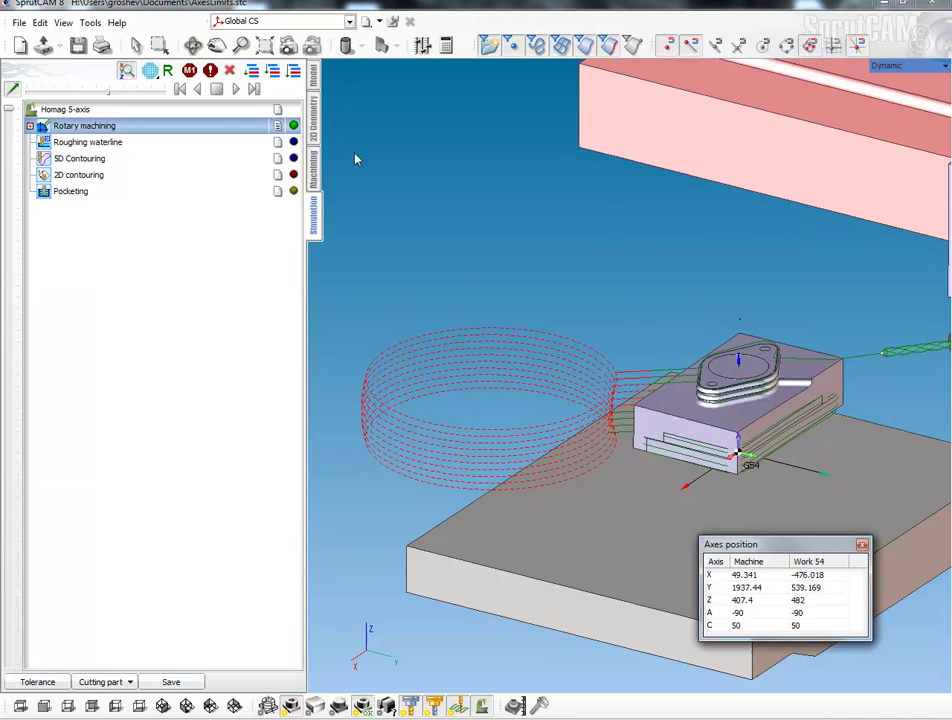
{"action": "left_click", "coordinate": [237, 89]}
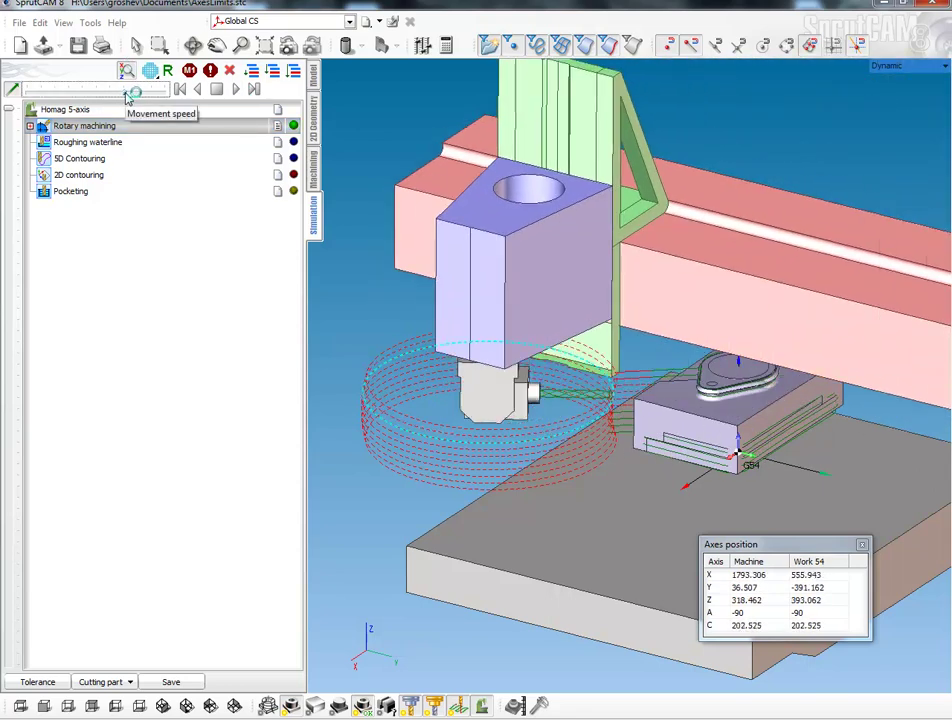
- Change Rotary machining's rotary axis orientation on the Miscellaneous page from Along Z to Along X
{"action": "left_click", "coordinate": [314, 170]}
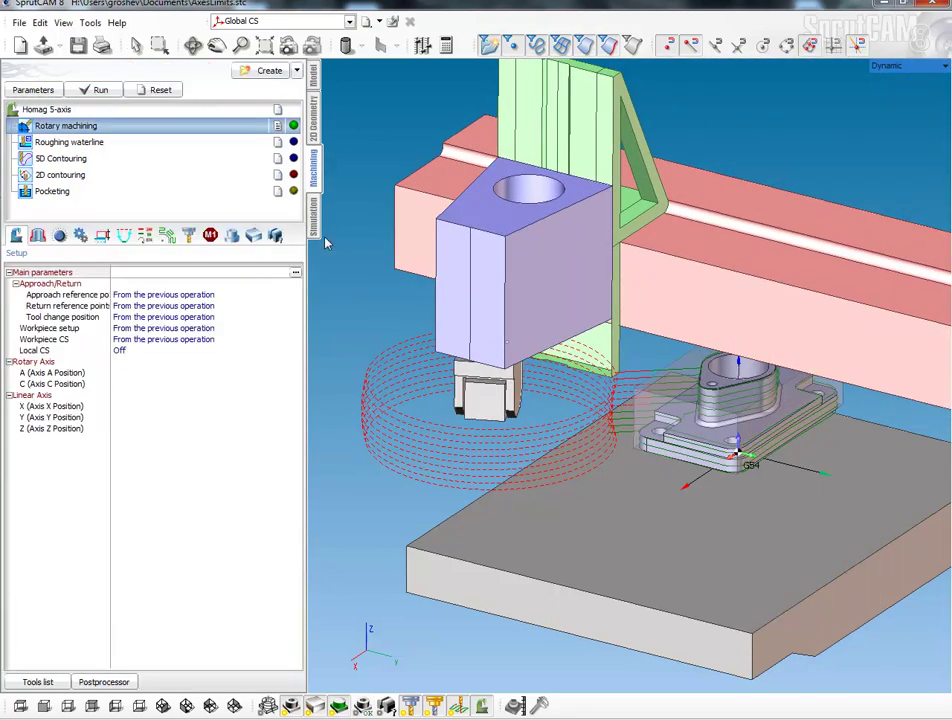
{"action": "right_click_drag", "start_coordinate": [643, 453], "coordinate": [664, 386]}
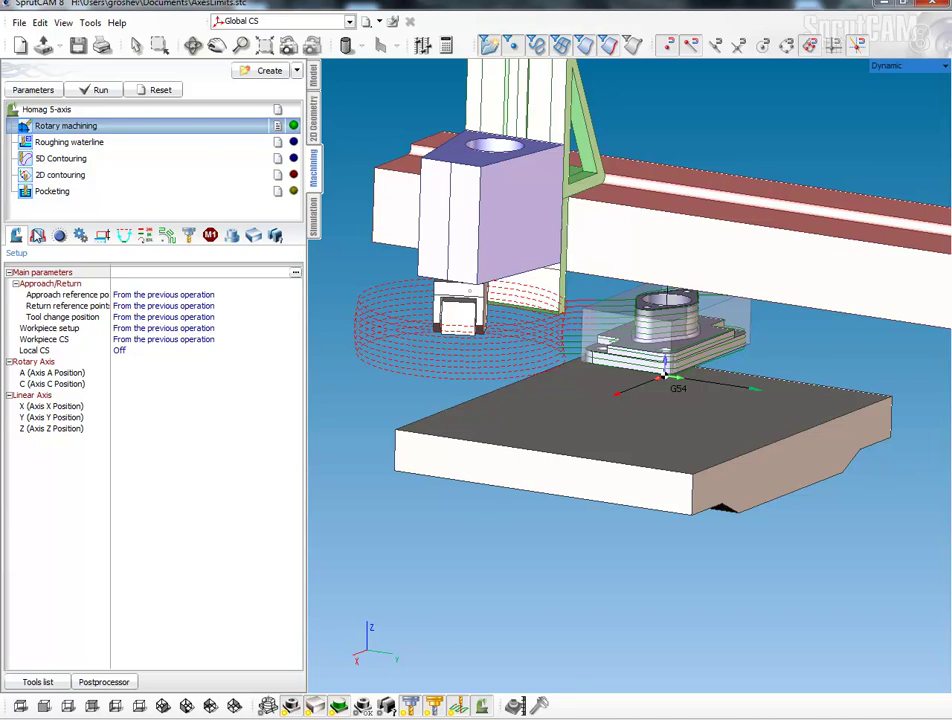
{"action": "left_click", "coordinate": [62, 127]}
{"action": "left_click", "coordinate": [80, 235]}
{"action": "left_click", "coordinate": [132, 362]}
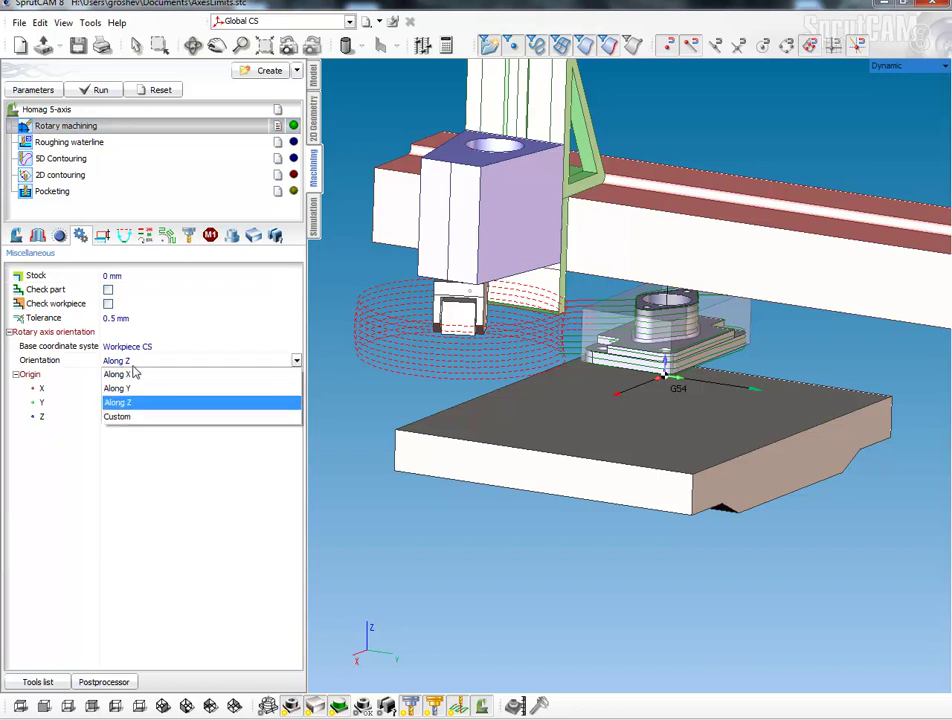
{"action": "left_click", "coordinate": [130, 376]}
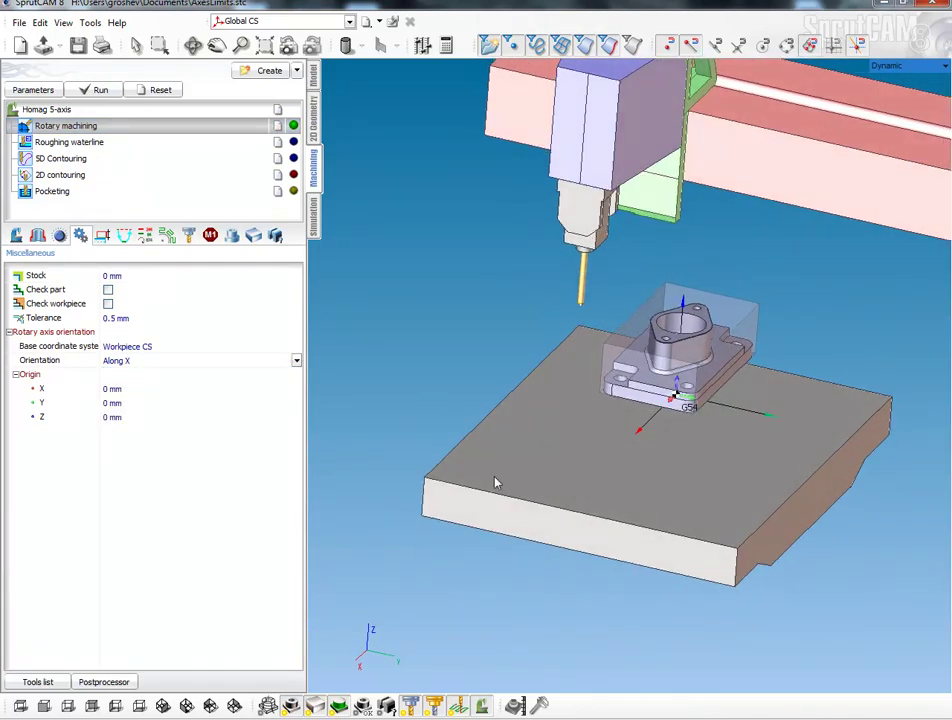
- Recalculate the Rotary machining toolpath and inspect its dome-shaped arc over the part from several angles
{"action": "left_click", "coordinate": [104, 92]}
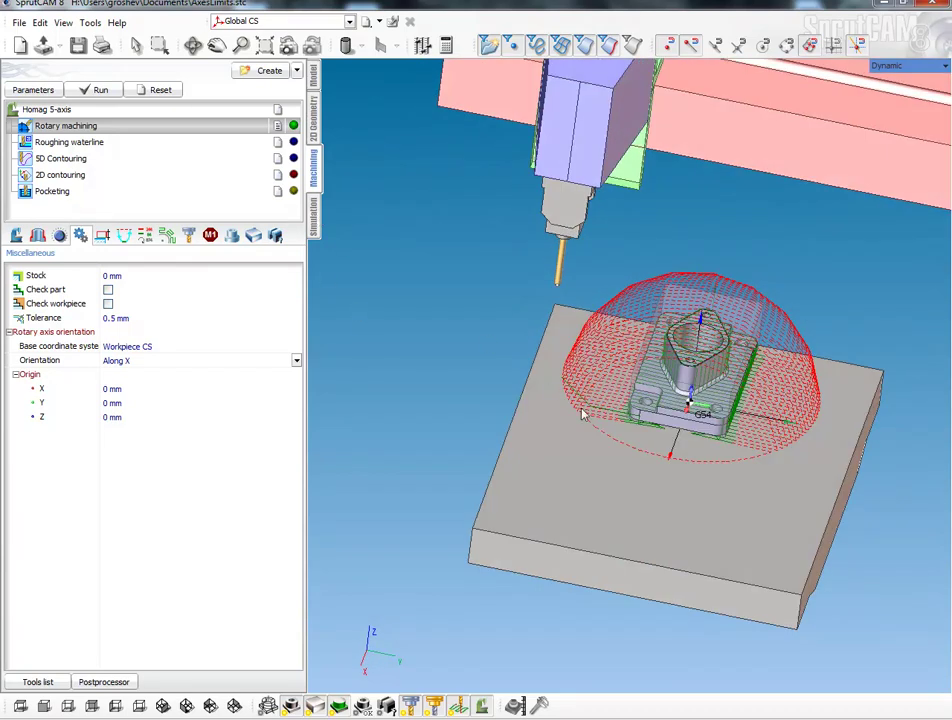
{"action": "right_click_drag", "start_coordinate": [580, 414], "coordinate": [660, 320]}
{"action": "scroll", "coordinate": [660, 318], "scroll_direction": "up", "scroll_amount": 5}
{"action": "mouse_move", "coordinate": [691, 397]}
{"action": "right_mouse_down"}
{"action": "mouse_move", "coordinate": [705, 416]}
{"action": "mouse_move", "coordinate": [687, 448]}
{"action": "right_mouse_up"}
{"action": "scroll", "coordinate": [687, 448], "scroll_direction": "down", "scroll_amount": 3}
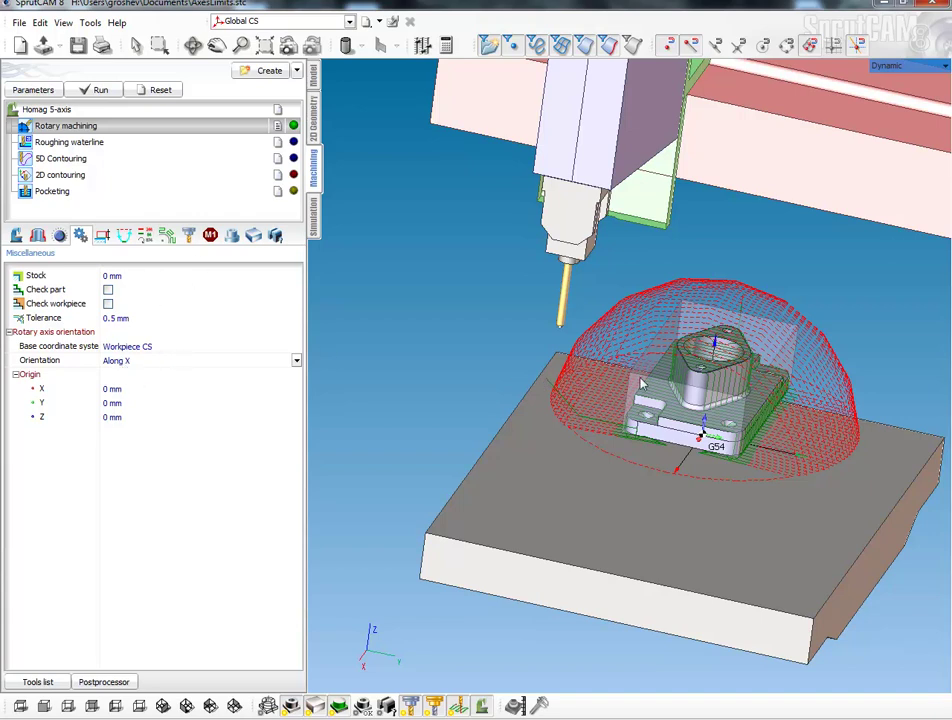
{"action": "mouse_move", "coordinate": [479, 286]}
{"action": "right_mouse_down"}
{"action": "mouse_move", "coordinate": [658, 265]}
{"action": "mouse_move", "coordinate": [512, 342]}
{"action": "right_mouse_up"}
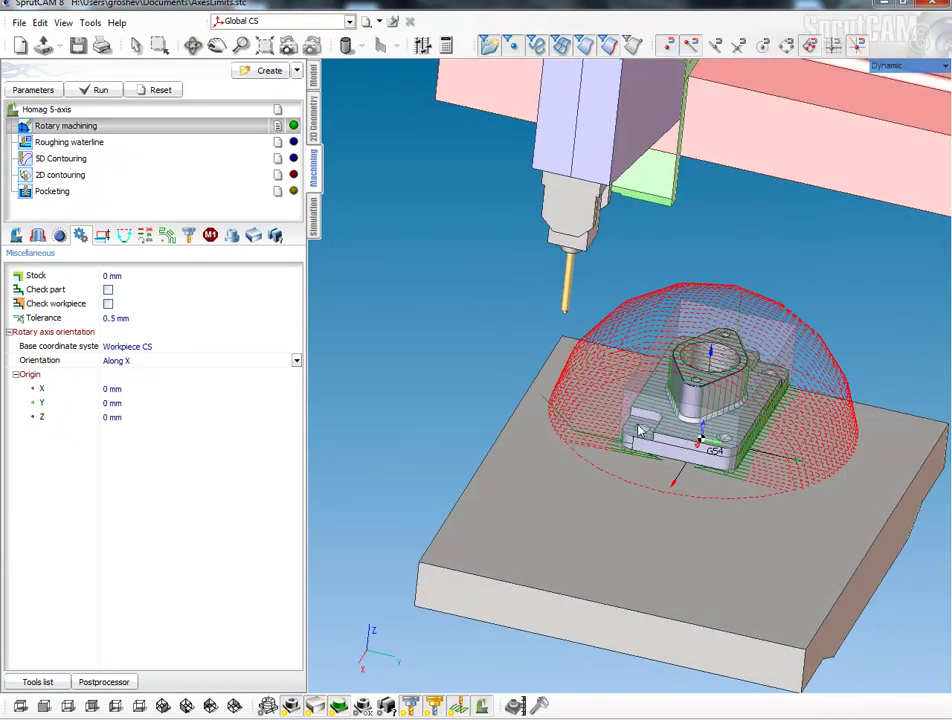
{"action": "scroll", "coordinate": [560, 410], "scroll_direction": "up", "scroll_amount": 3}
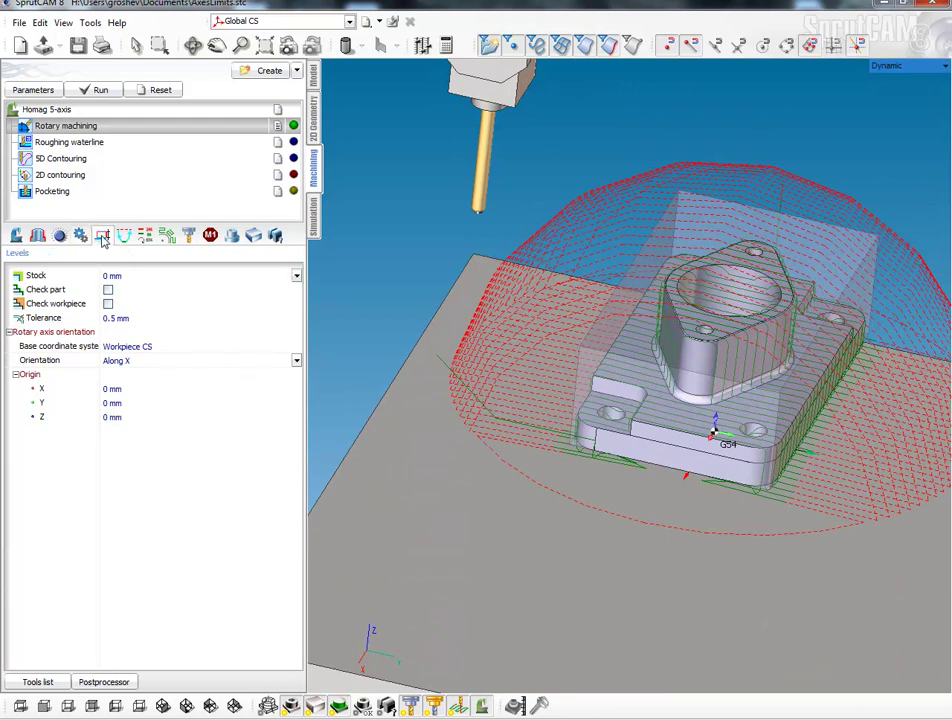
- On the Levels page, keep Sphere as the safe surface and enable Approximate Safe Motion
{"action": "left_click", "coordinate": [104, 240]}
{"action": "right_click_drag", "start_coordinate": [665, 282], "coordinate": [700, 226]}
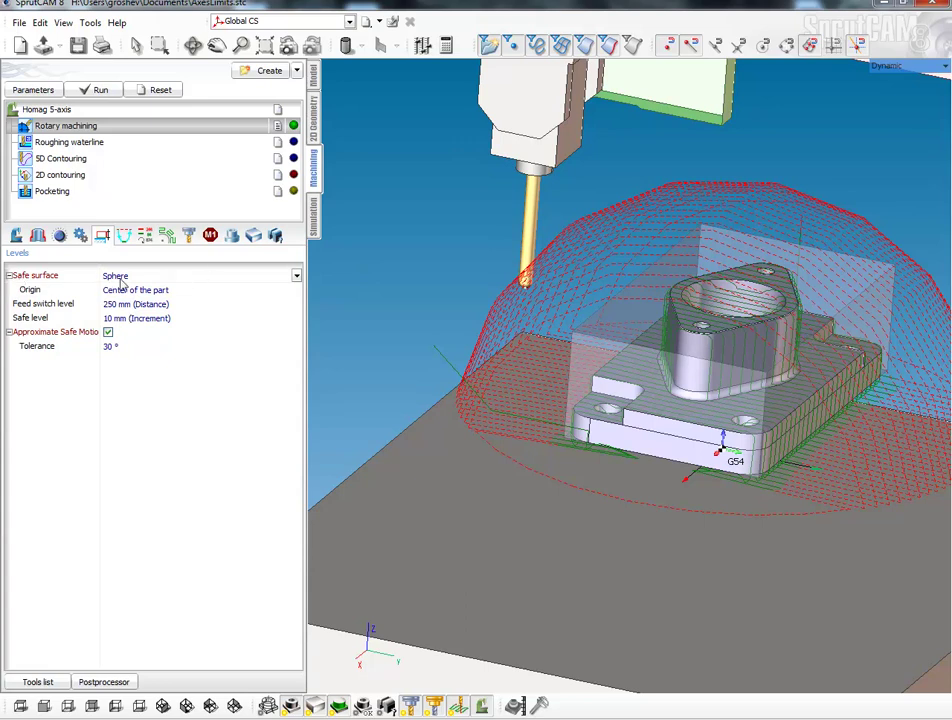
{"action": "left_click", "coordinate": [140, 279]}
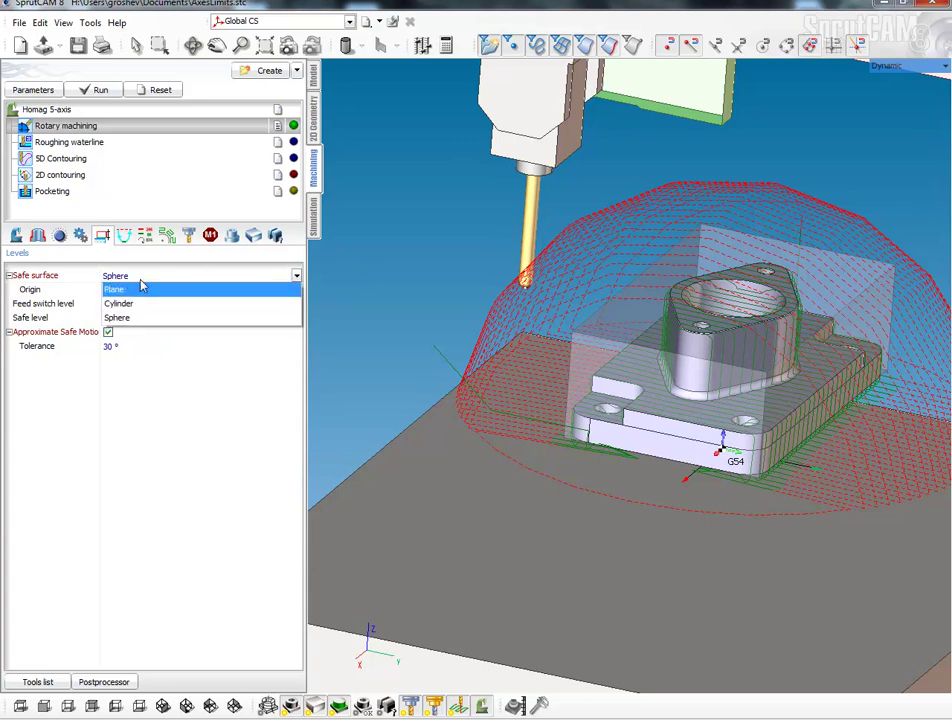
{"action": "left_click", "coordinate": [150, 276]}
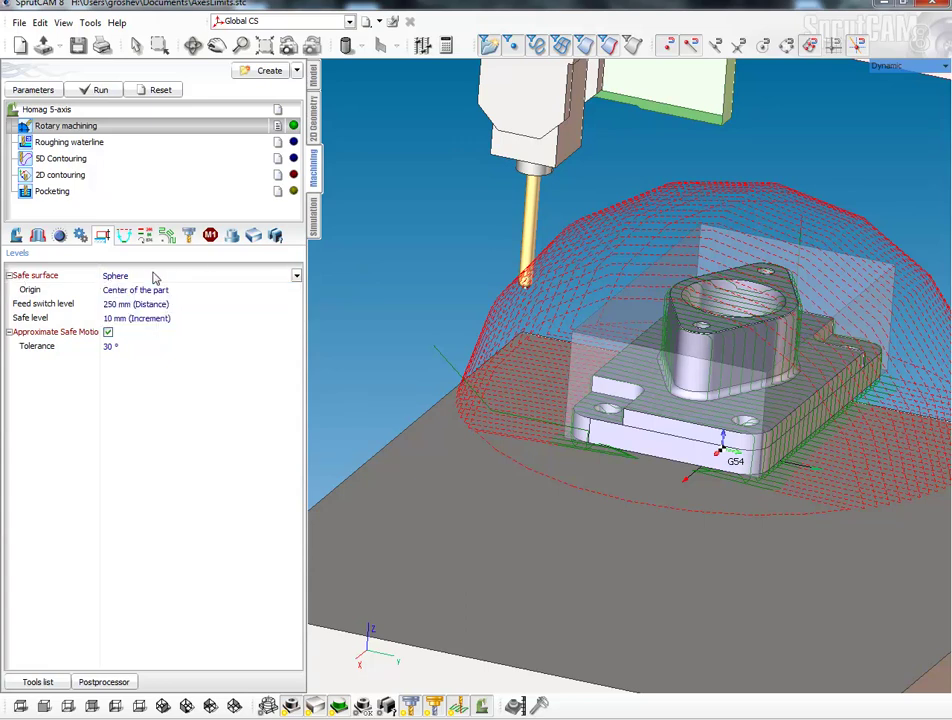
{"action": "left_click", "coordinate": [107, 333]}
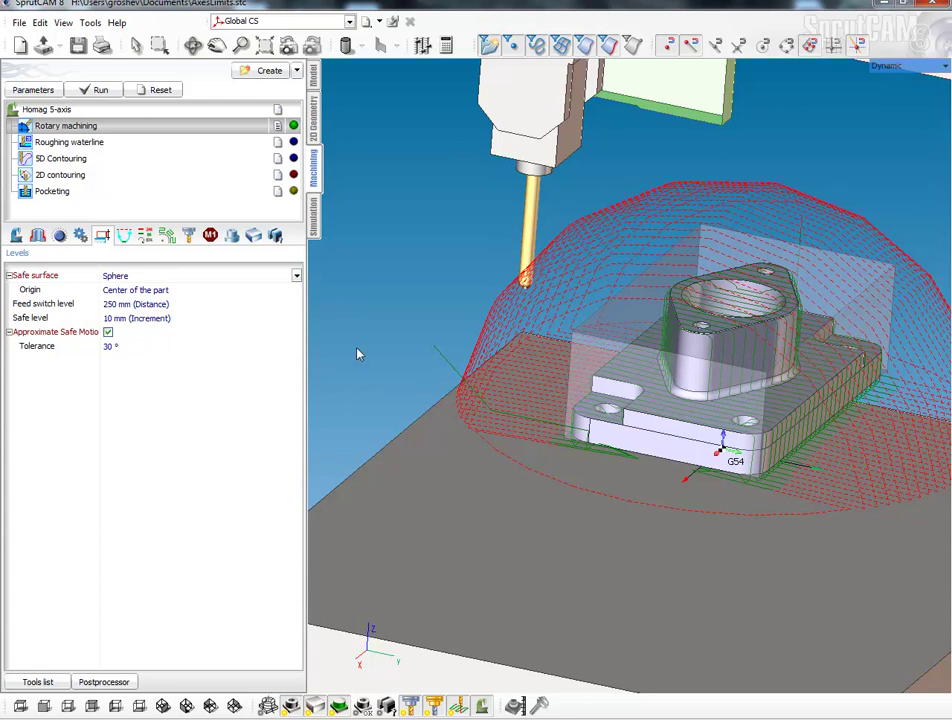